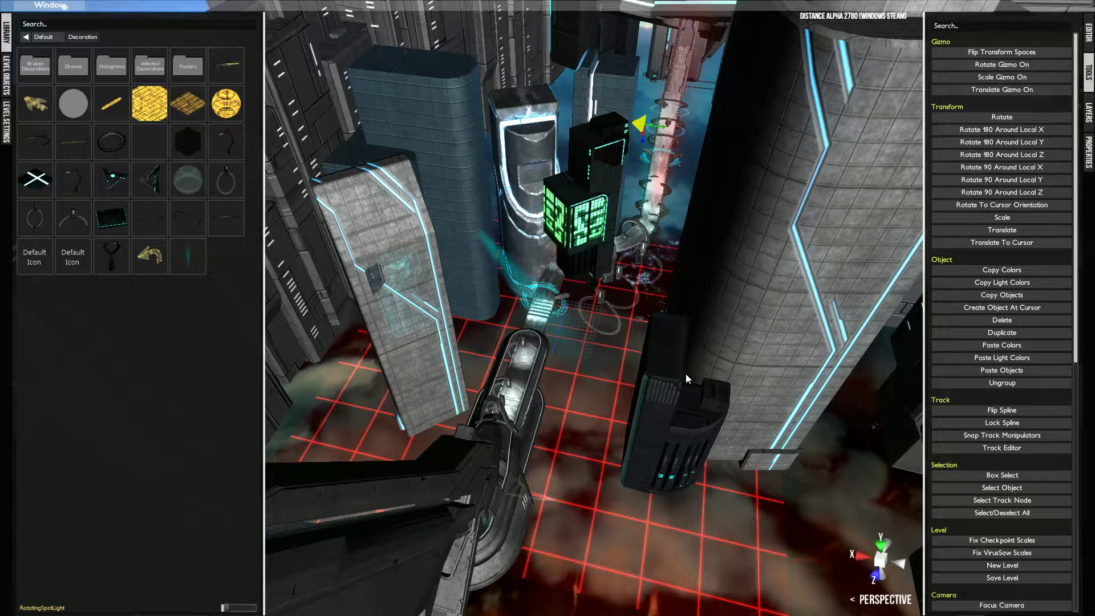
left_click_drag(642, 202, 574, 245, "alt")
scroll(574, 245, "down", 3)
middle_click(574, 245)
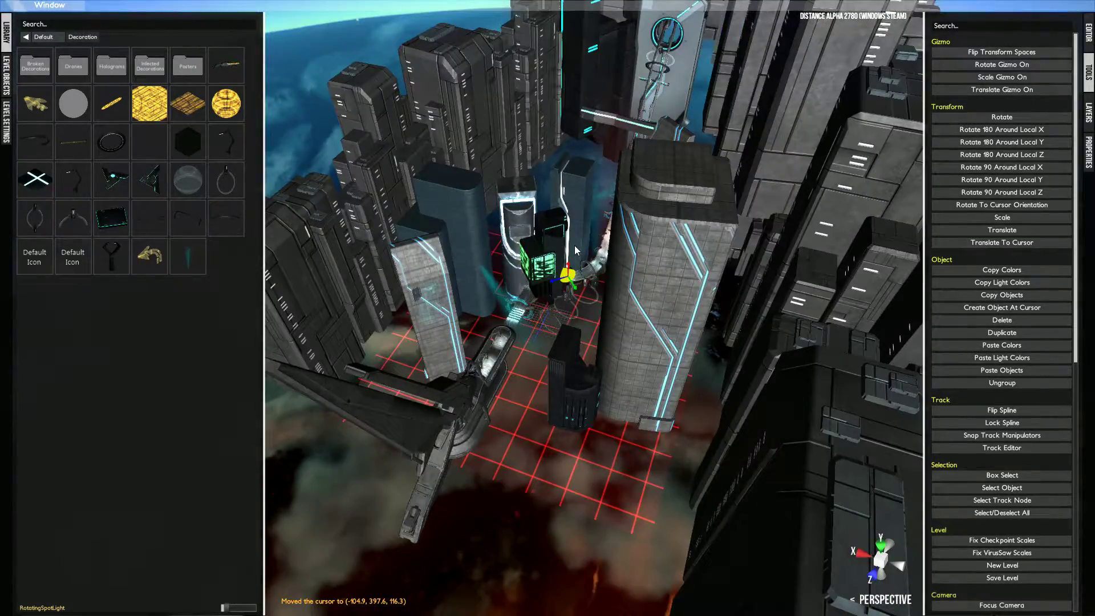
right_click_drag(574, 245, 494, 177)
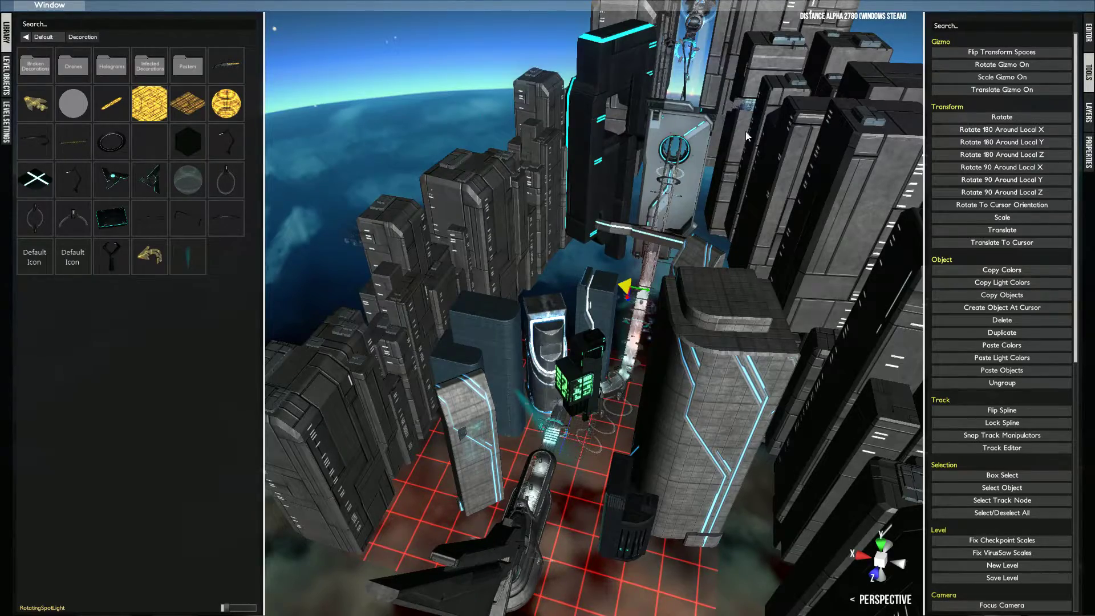
middle_click_drag(700, 125, 765, 162)
middle_click(765, 162)
right_click_drag(544, 399, 599, 262)
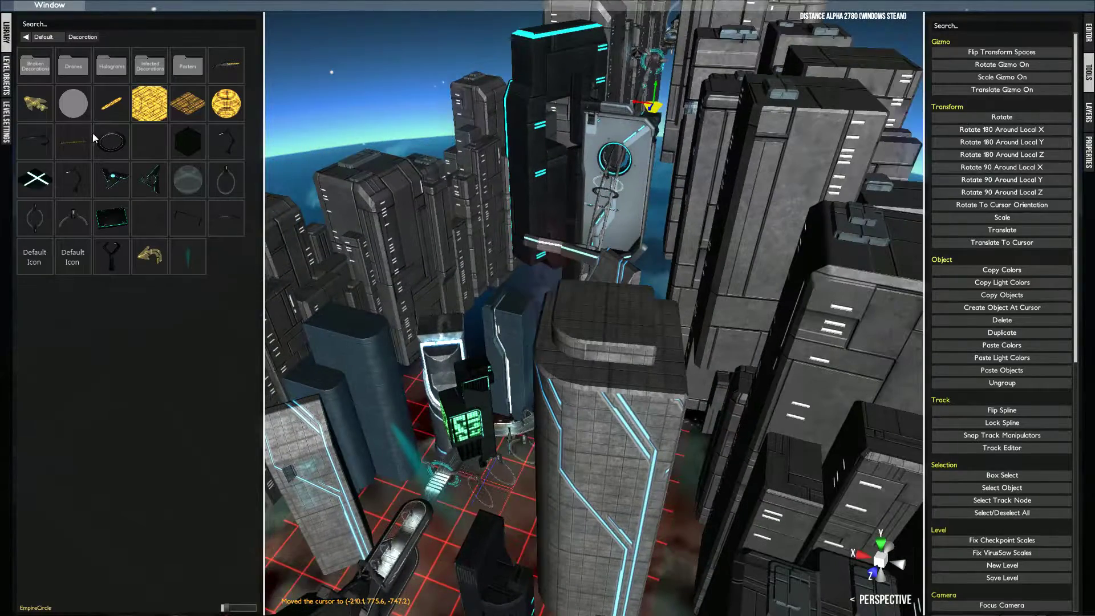
Open the level settings and review the available music cues, keeping None selected.
left_click(5, 136)
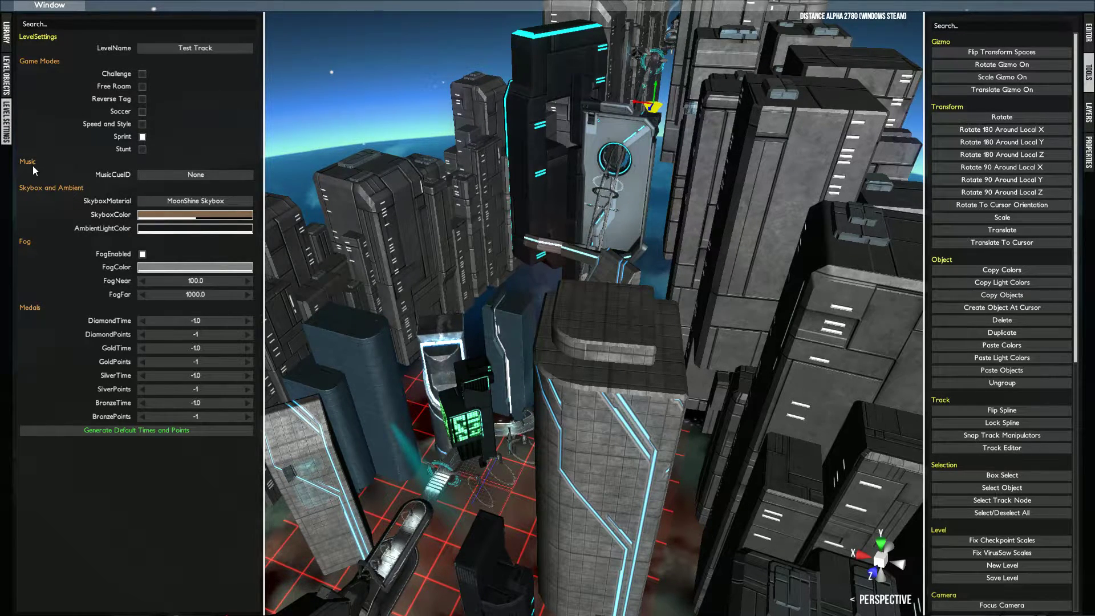
left_click(198, 176)
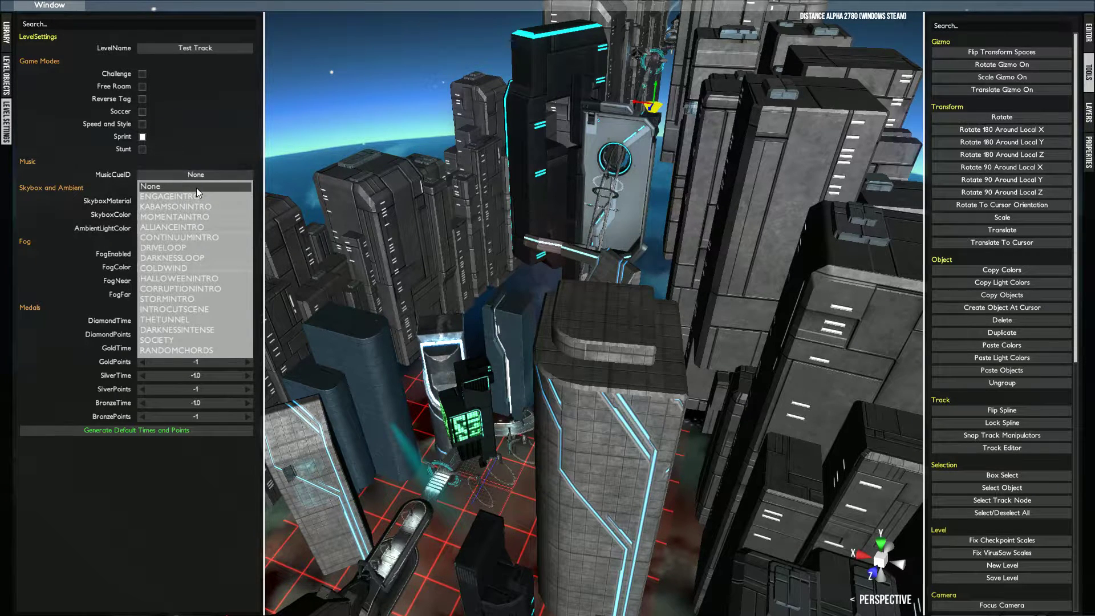
left_click(196, 187)
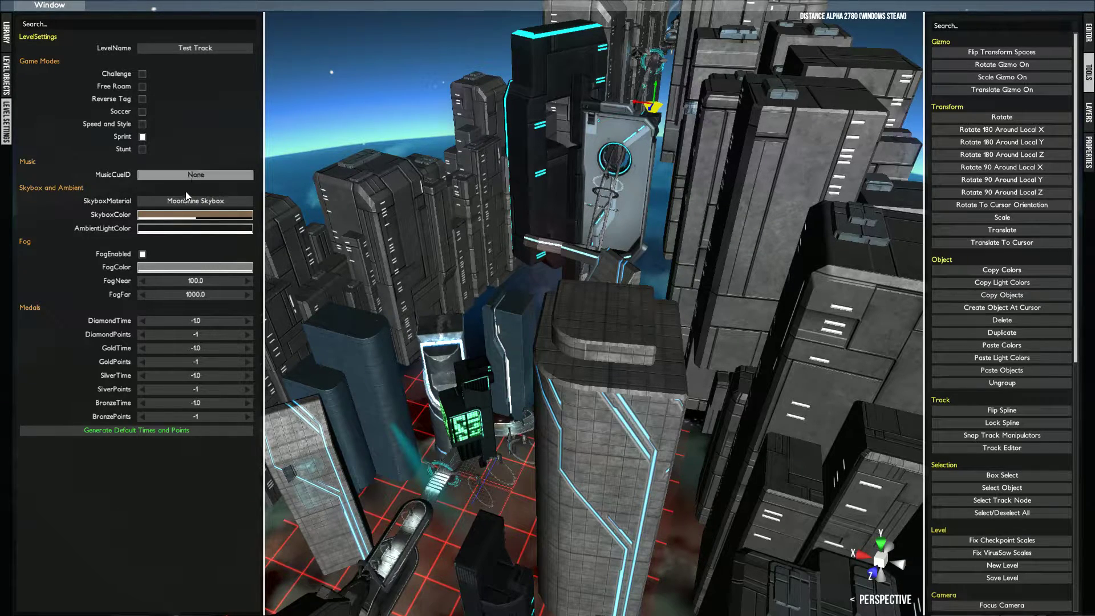
Set the level's skybox color to a muted teal.
scroll(331, 221, "down", 2)
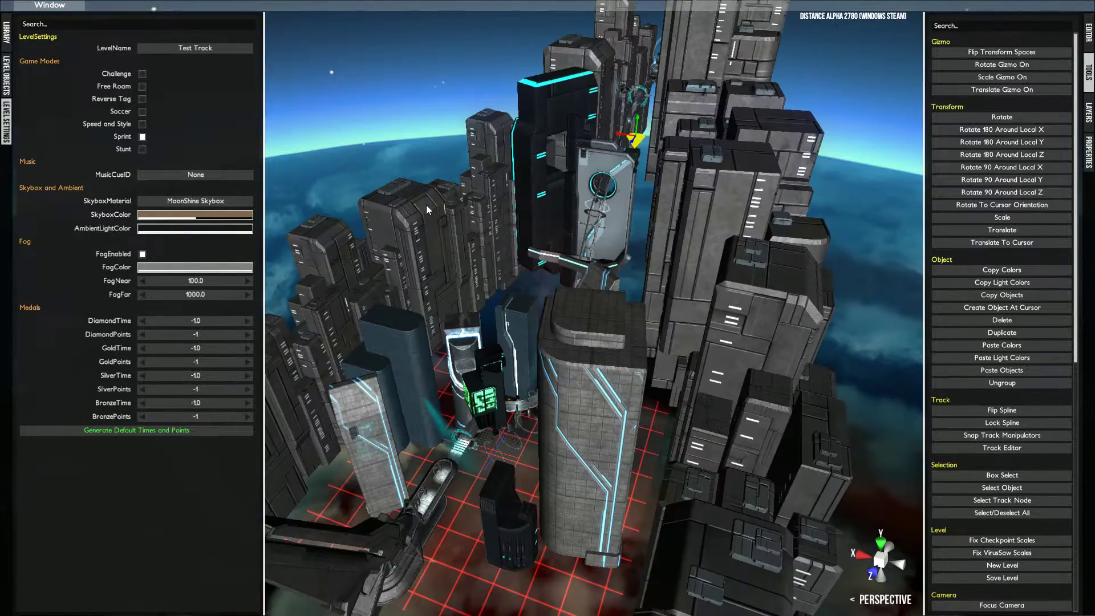
left_click_drag(426, 204, 499, 258, "alt")
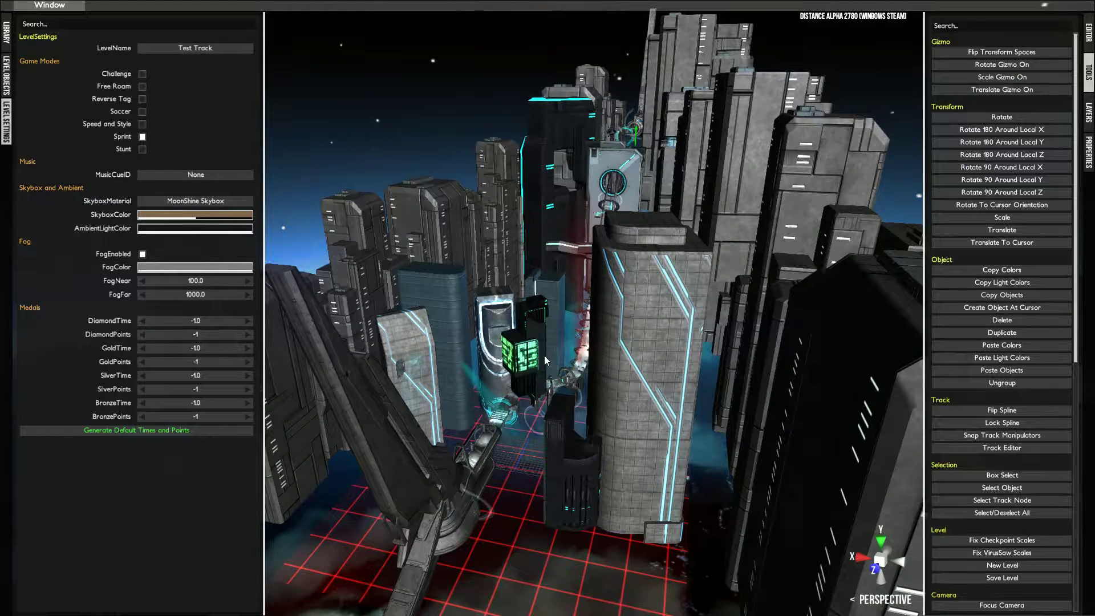
left_click(207, 216)
mouse_move(271, 271)
left_mouse_down()
mouse_move(259, 279)
mouse_move(259, 269)
left_mouse_up()
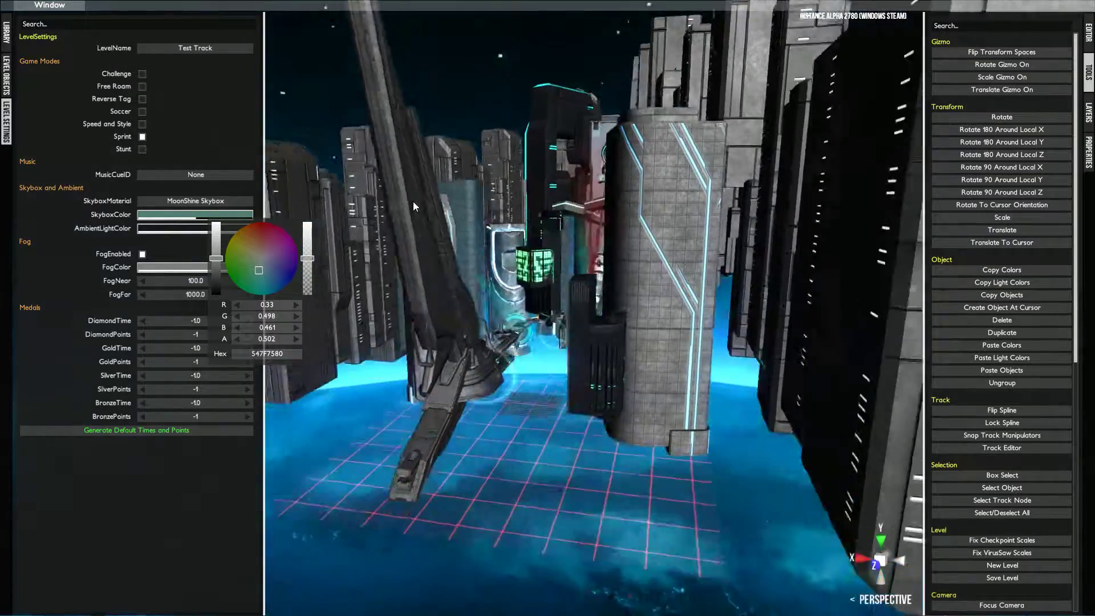
left_click_drag(413, 202, 529, 229, "alt")
right_click_drag(529, 228, 532, 252)
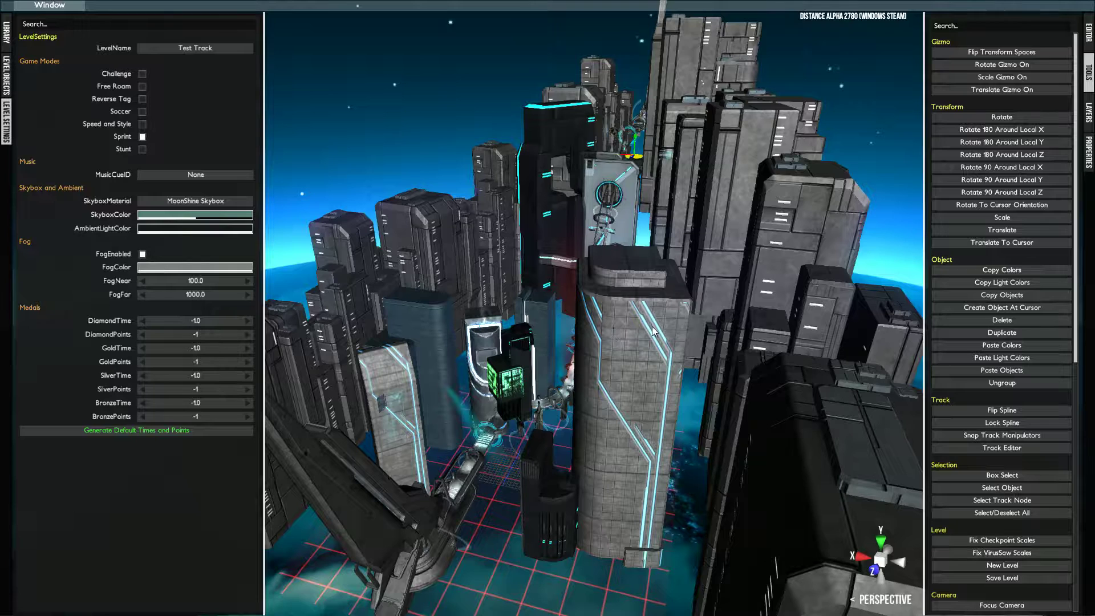
Set the emission color of the large foreground tower (EmpireBuilding004) to purple.
left_click(722, 253)
left_click(651, 419)
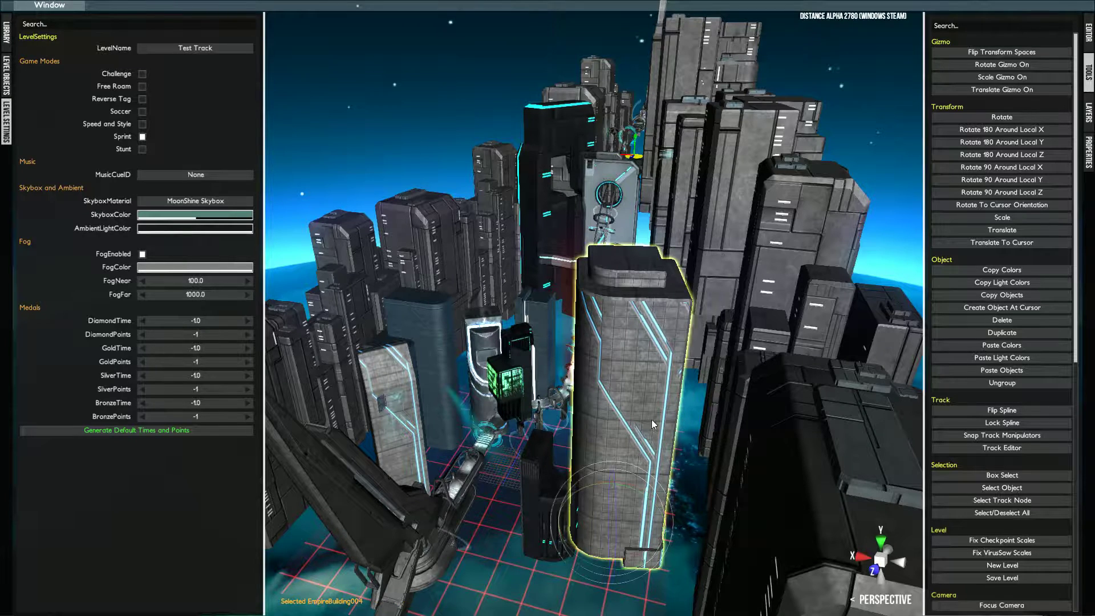
left_click(1088, 151)
left_click(1014, 203)
mouse_move(968, 234)
left_mouse_down()
mouse_move(978, 224)
mouse_move(953, 267)
mouse_move(1001, 246)
mouse_move(995, 260)
left_mouse_up()
Set the emission color of the tall black tower (EmpireBuildingHole001) to white and of the slanted EmpireBuilding005 to purple.
left_click(553, 221)
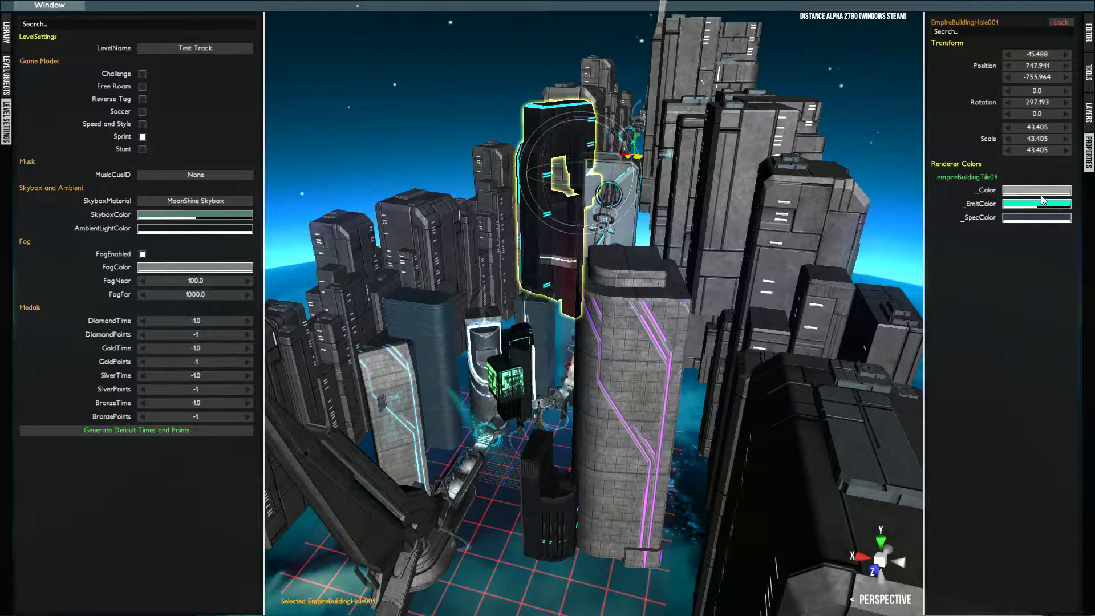
left_click(405, 389)
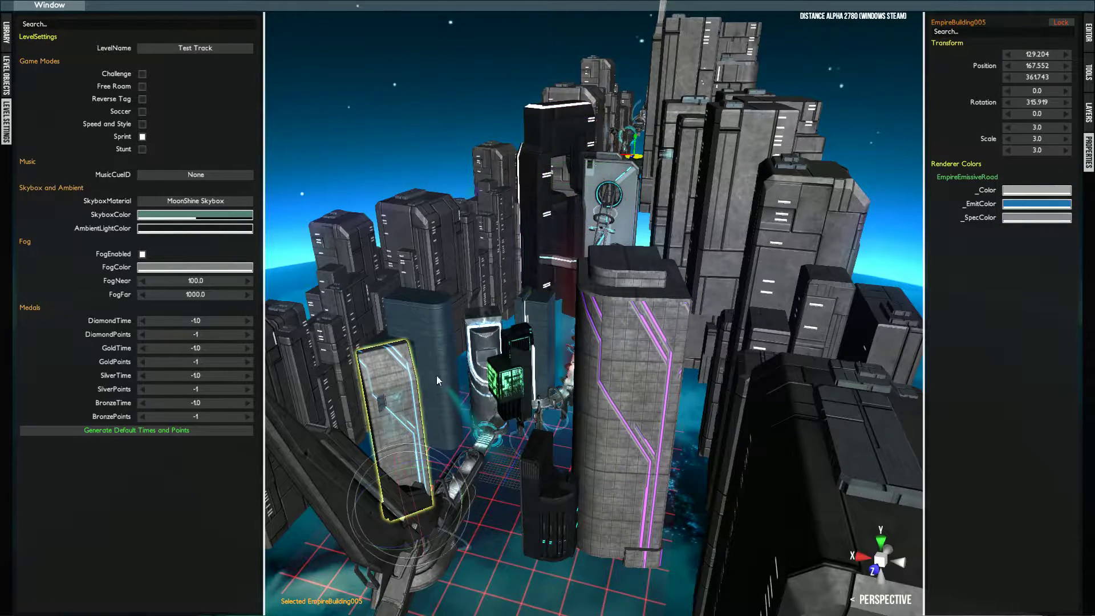
left_click(1056, 206)
left_click_drag(1021, 246, 1012, 269)
left_click(573, 560)
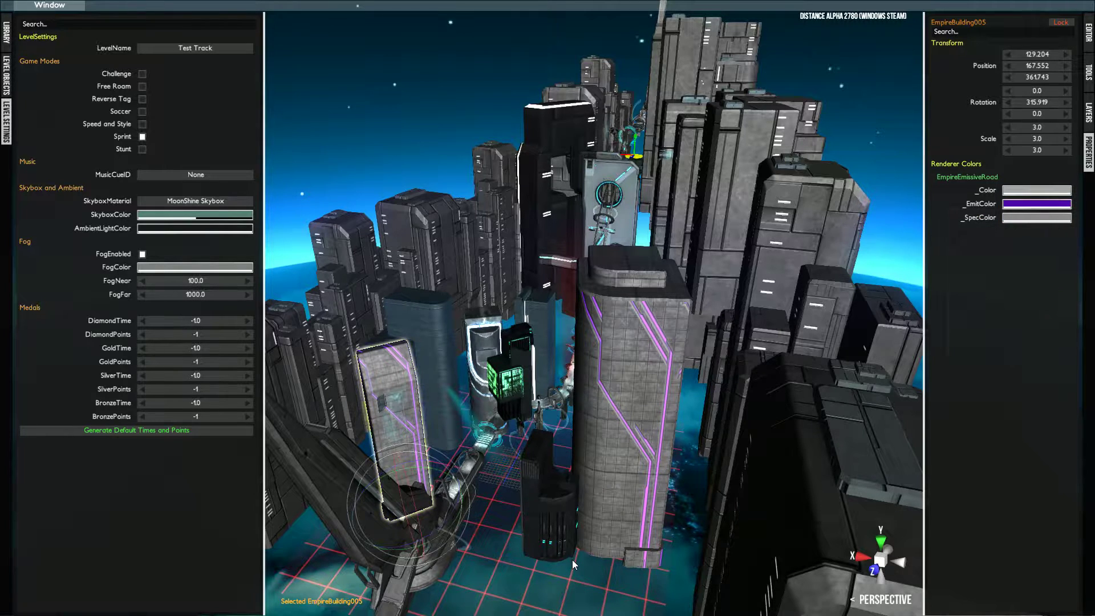
Try several skybox tints and settle on a muted purple skybox color.
left_click(212, 216)
left_click(278, 257)
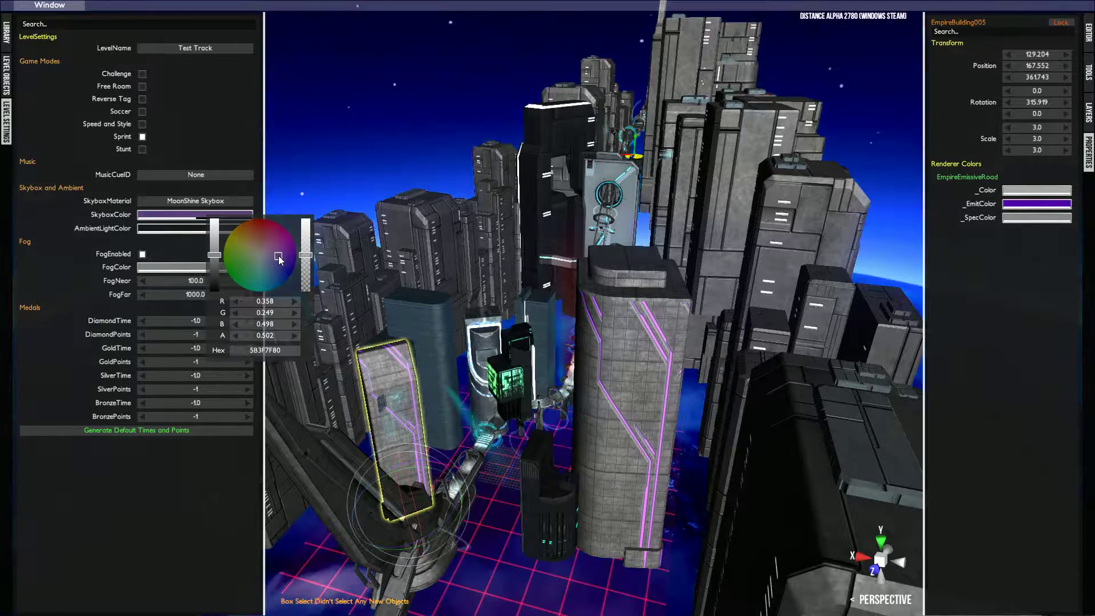
left_click_drag(279, 258, 272, 258)
mouse_move(481, 318)
middle_mouse_down()
mouse_move(497, 260)
mouse_move(481, 313)
middle_mouse_up()
middle_click(480, 313)
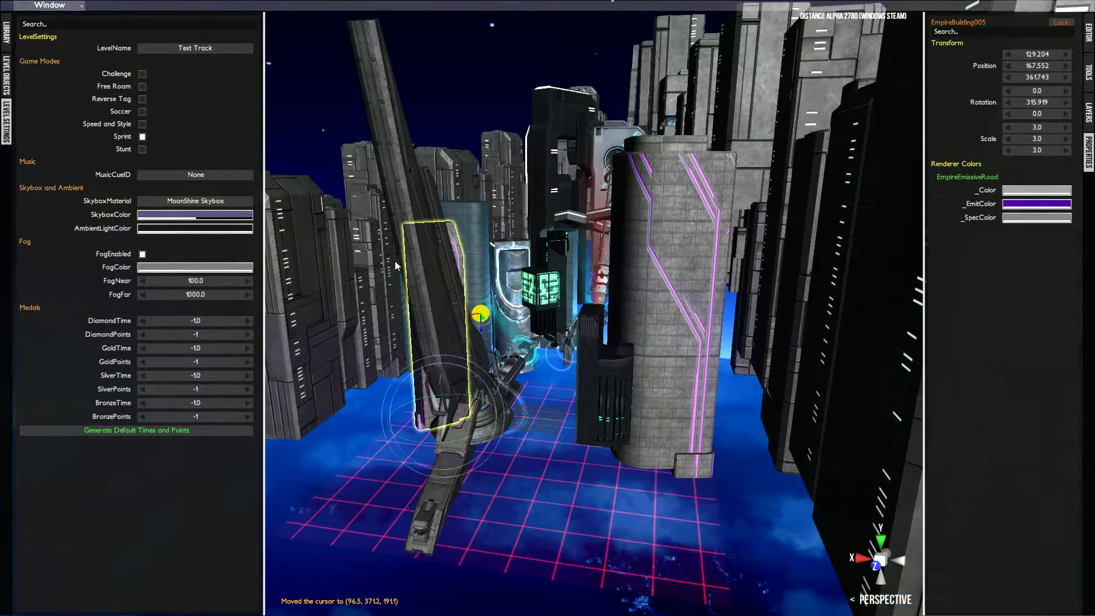
left_click(248, 216)
left_click(321, 255)
middle_click_drag(449, 328, 439, 358)
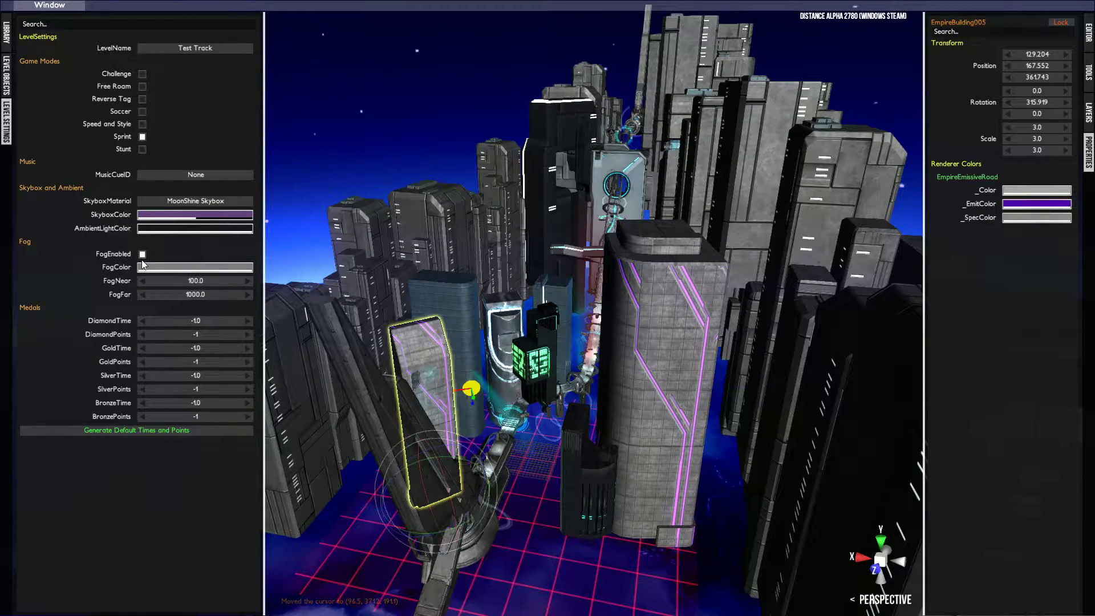
Set the level's fog color to a deep blue.
scroll(359, 296, "down", 5)
scroll(399, 302, "up", 5)
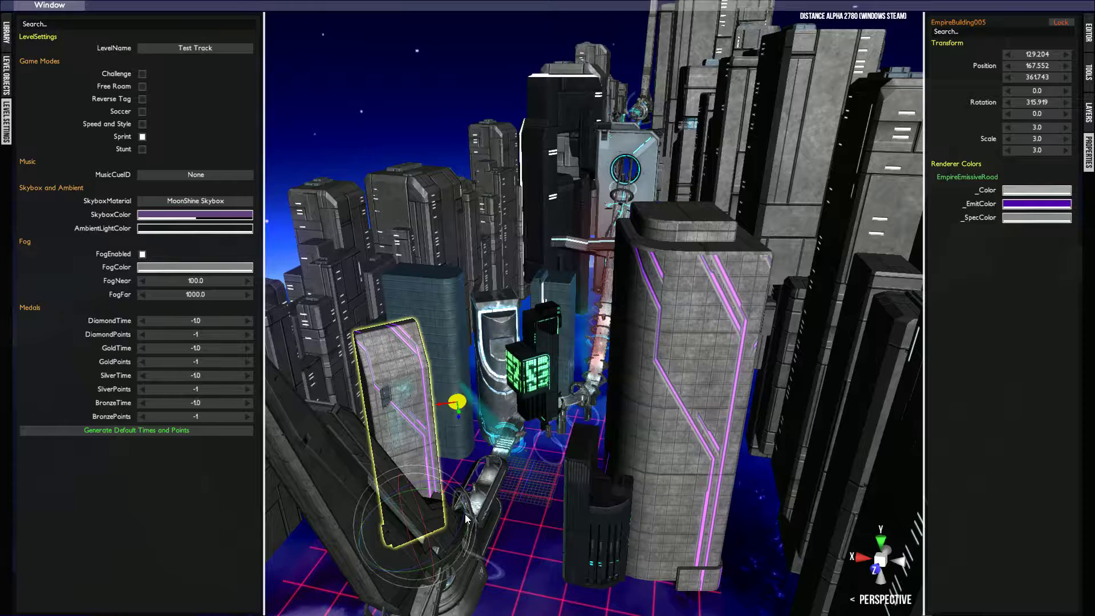
left_click(170, 268)
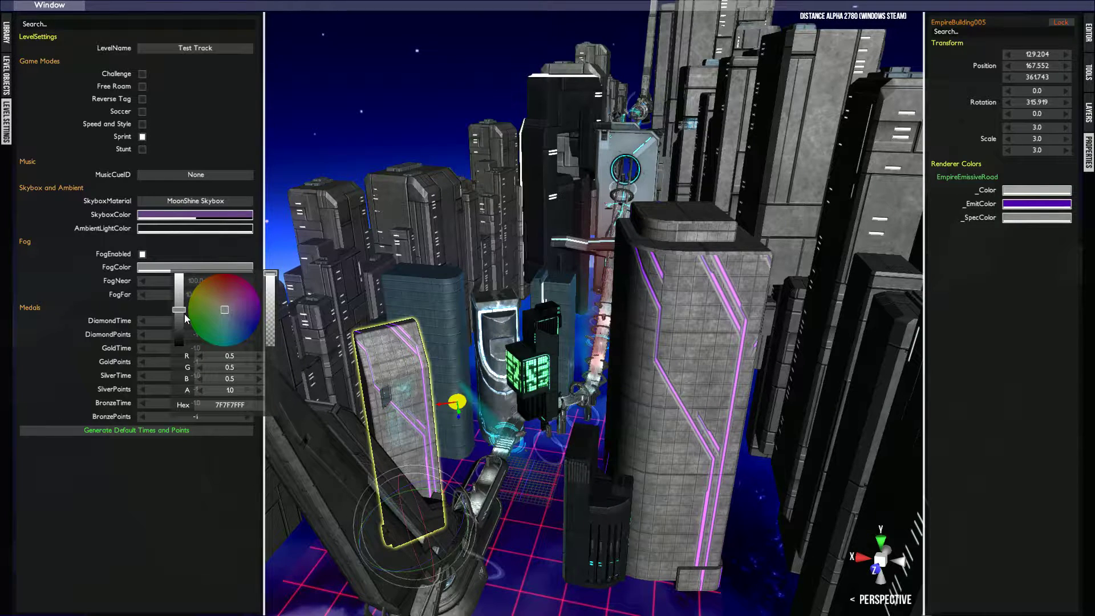
left_click_drag(245, 318, 251, 324)
left_click(106, 318)
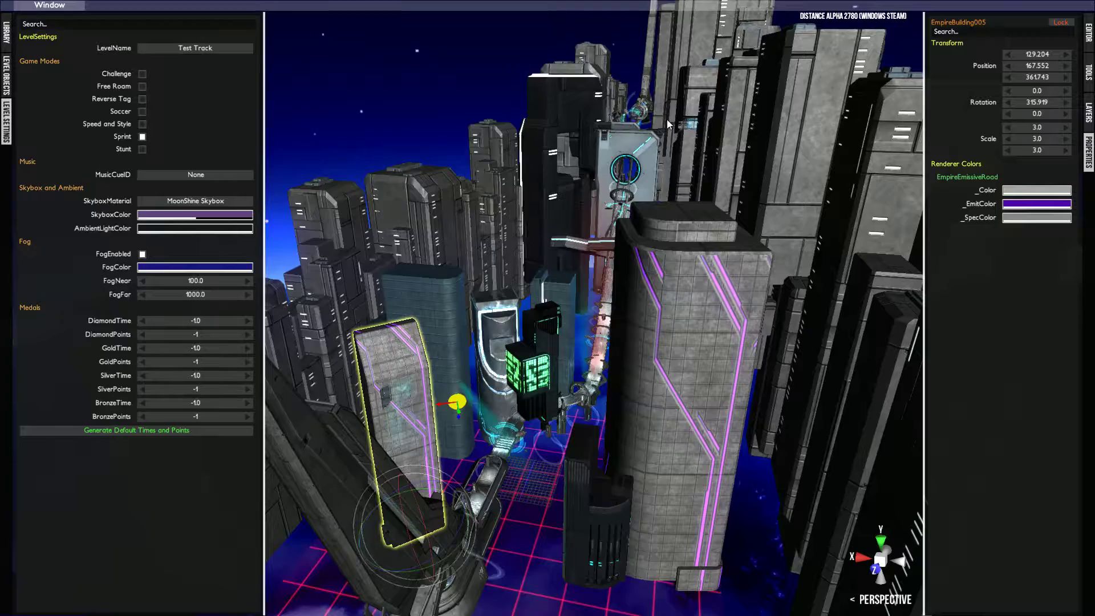
Set the diamond medal time to 30000.
left_click_drag(666, 119, 670, 140, "alt")
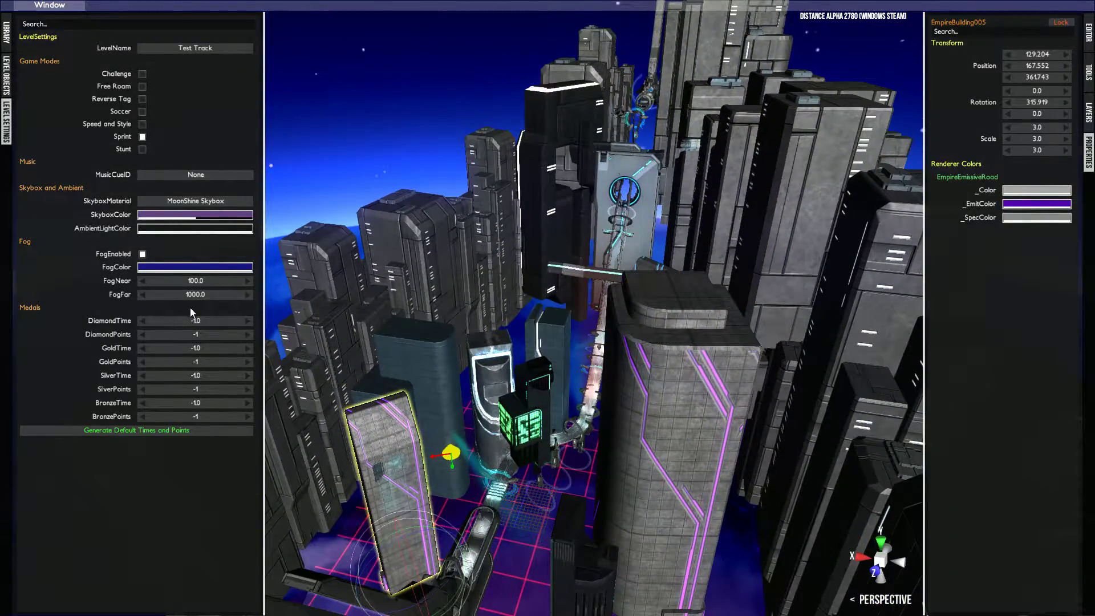
left_click(208, 324)
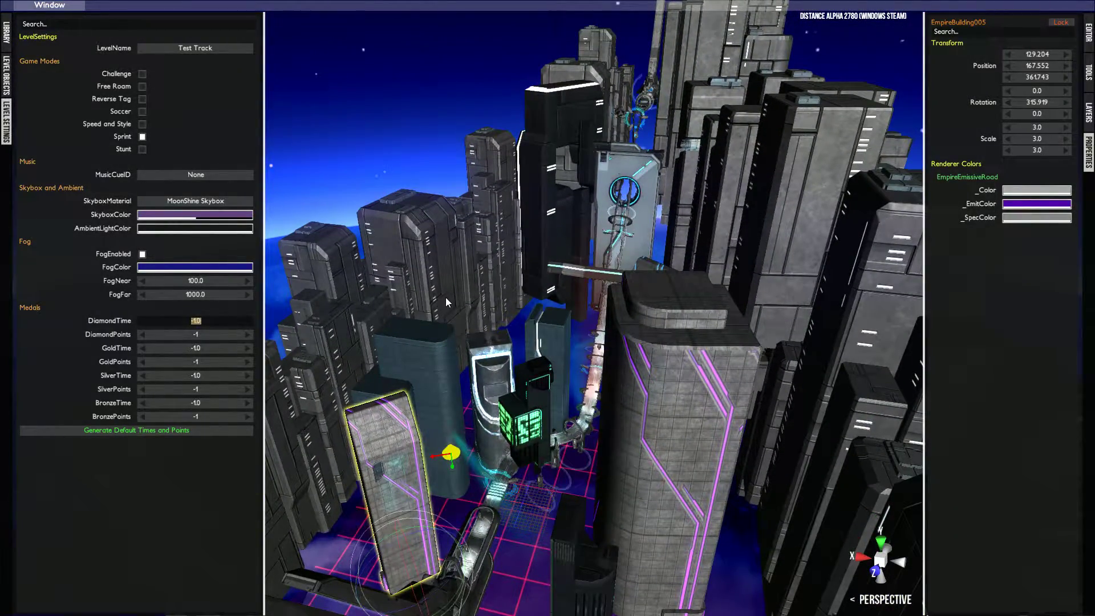
type("3000")
type("0")
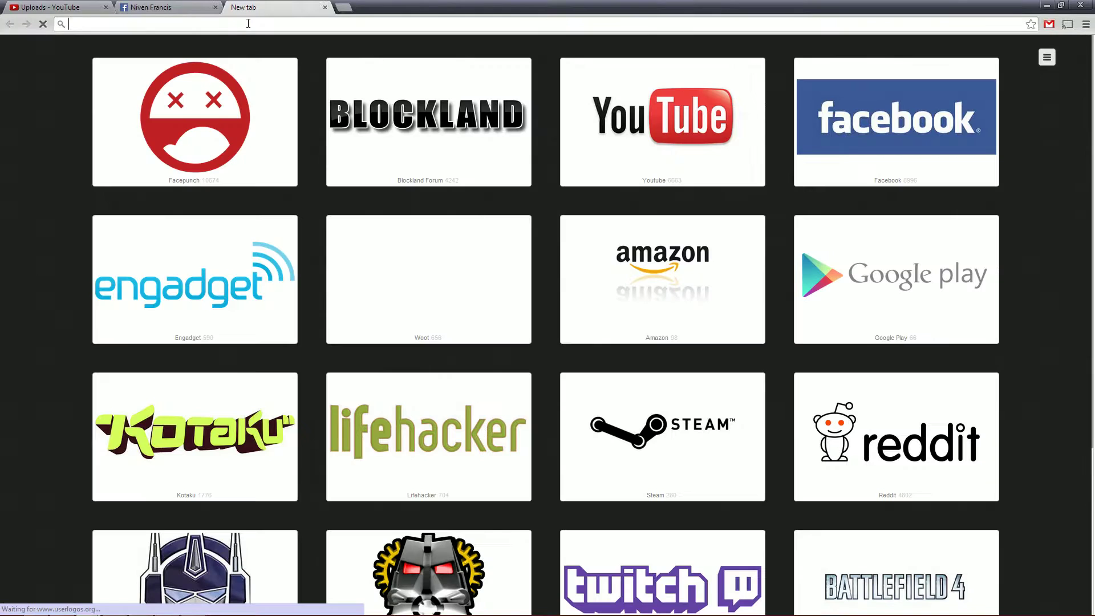
Search Google in Chrome for "how many miliseconds is 30 seconds", then return to the level editor.
type("how many ")
type("miliseconds is 30 sec")
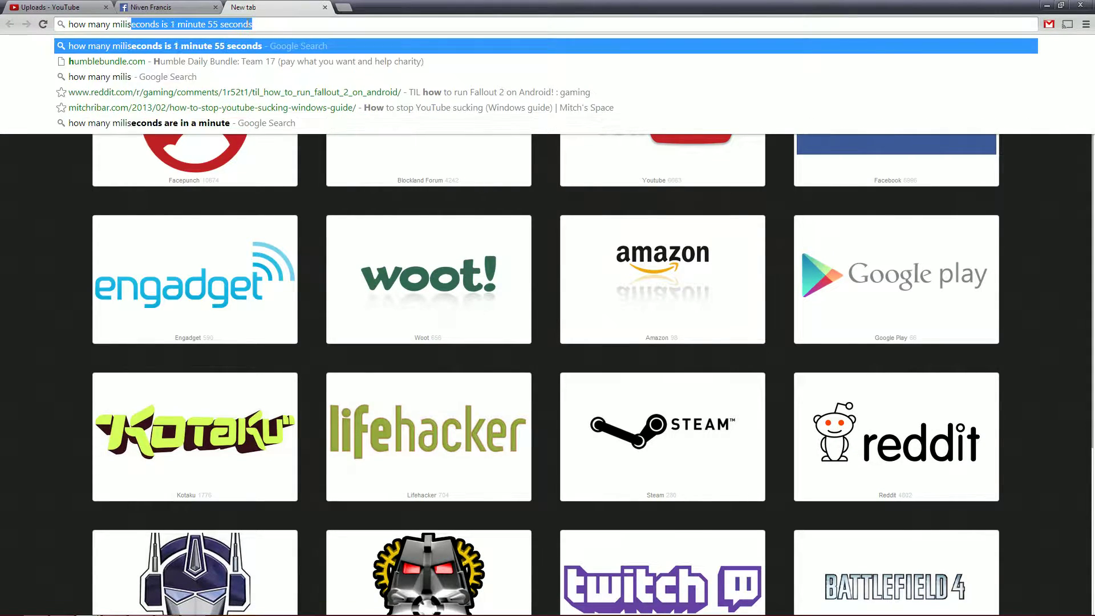
type("onds is 30 sec")
key("Return")
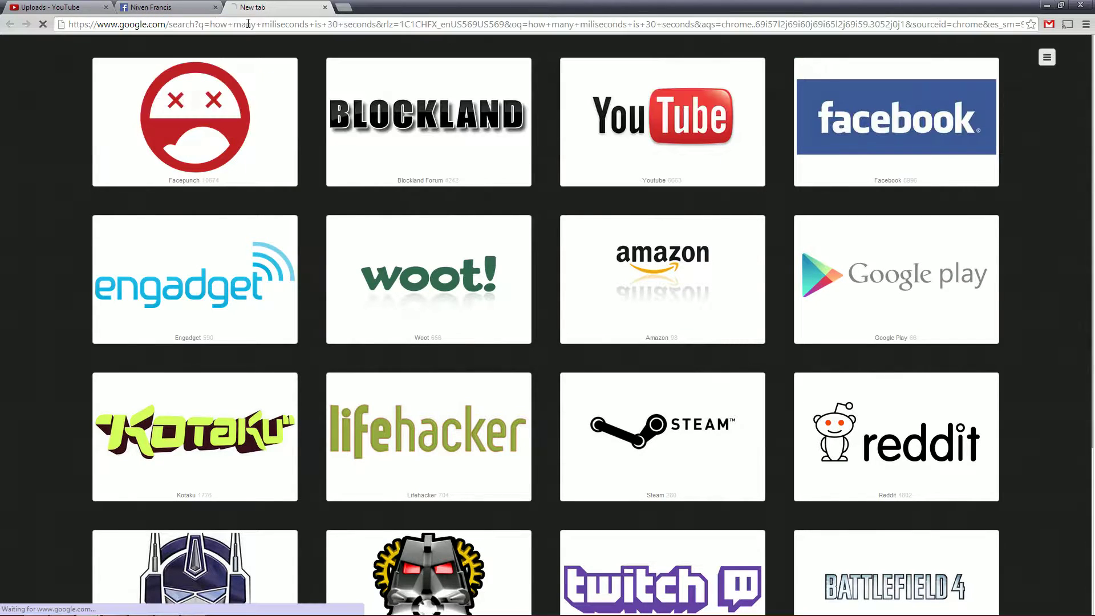
key("alt+Tab")
key("alt+Tab")
key("alt+Tab")
key("alt+Tab")
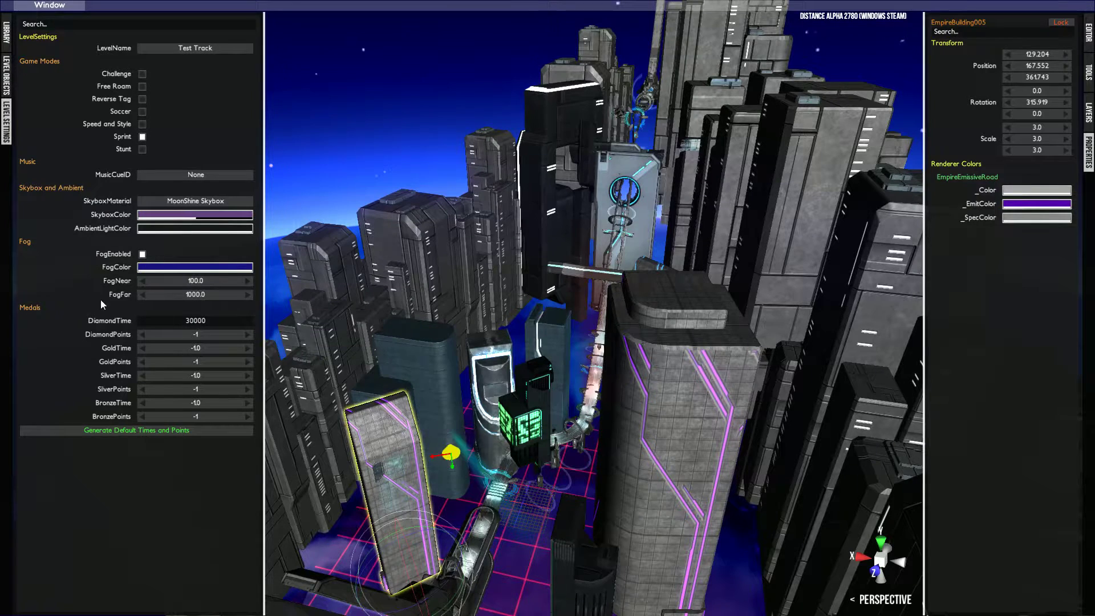
Set the gold medal time to 40000, silver to 50000 and bronze to 60000.
left_click(208, 348)
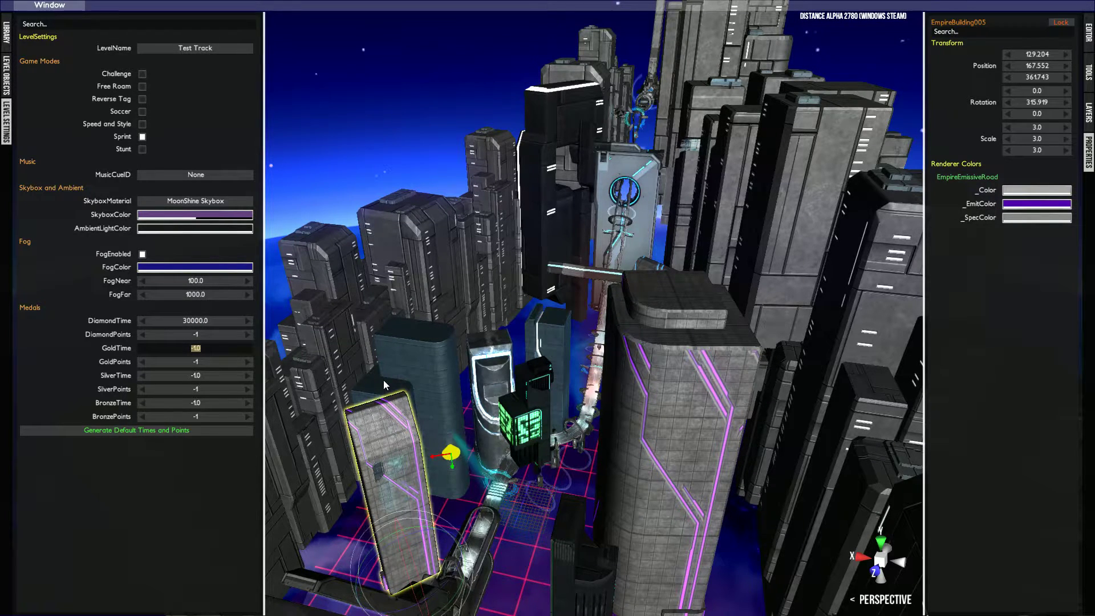
type("40000")
left_click(215, 375)
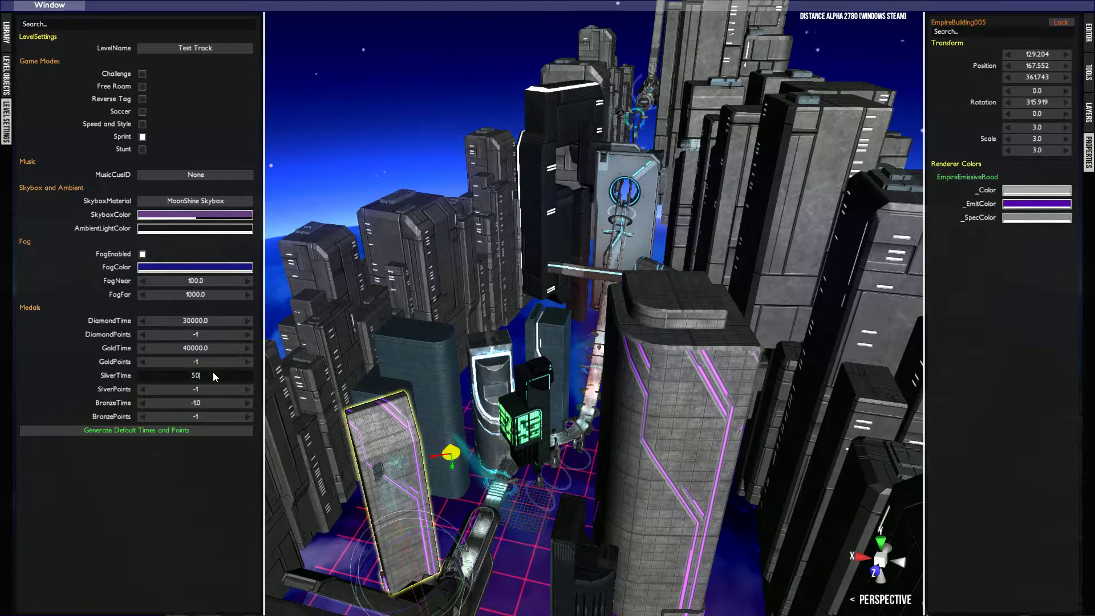
type("50000")
left_click(218, 407)
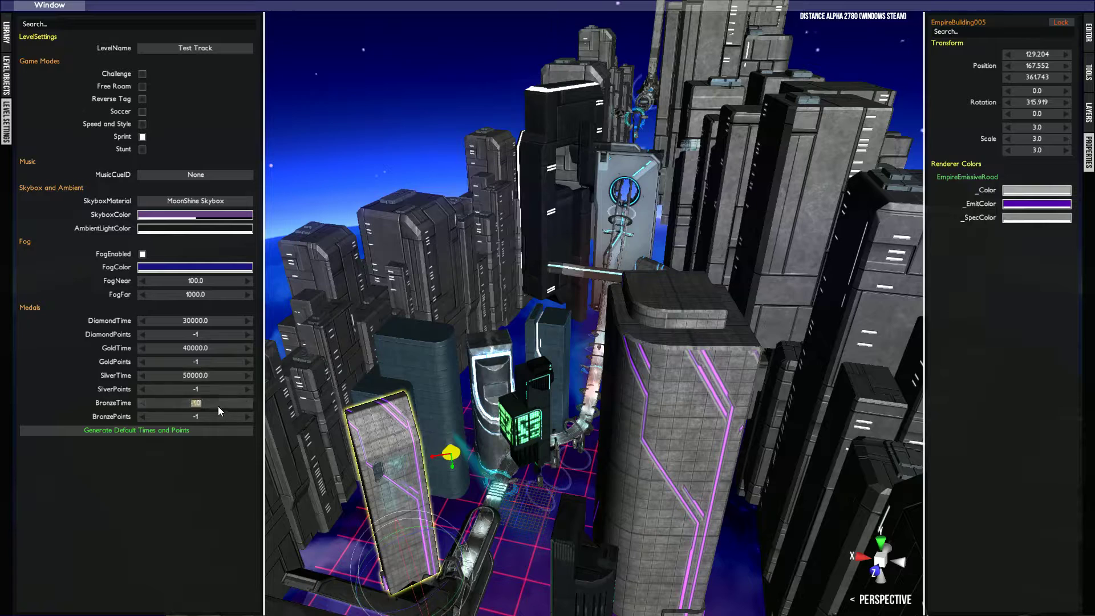
type("60000")
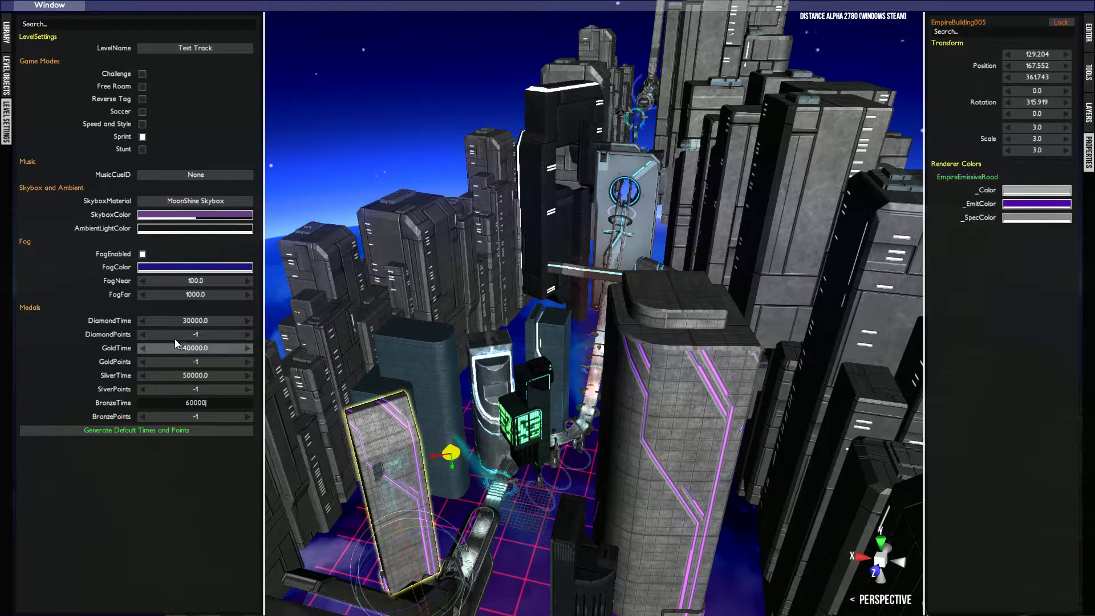
Set the diamond, gold, silver and bronze medal points to 0 and clear the object selection.
left_click(214, 333)
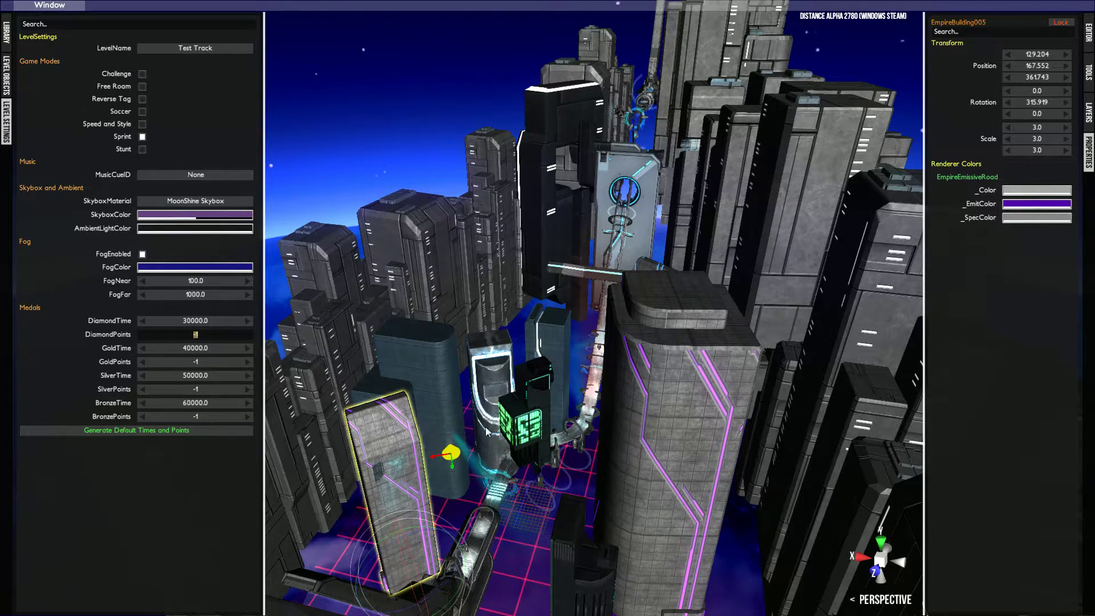
type("0")
left_click(226, 362)
type("0")
left_click(224, 390)
type("0")
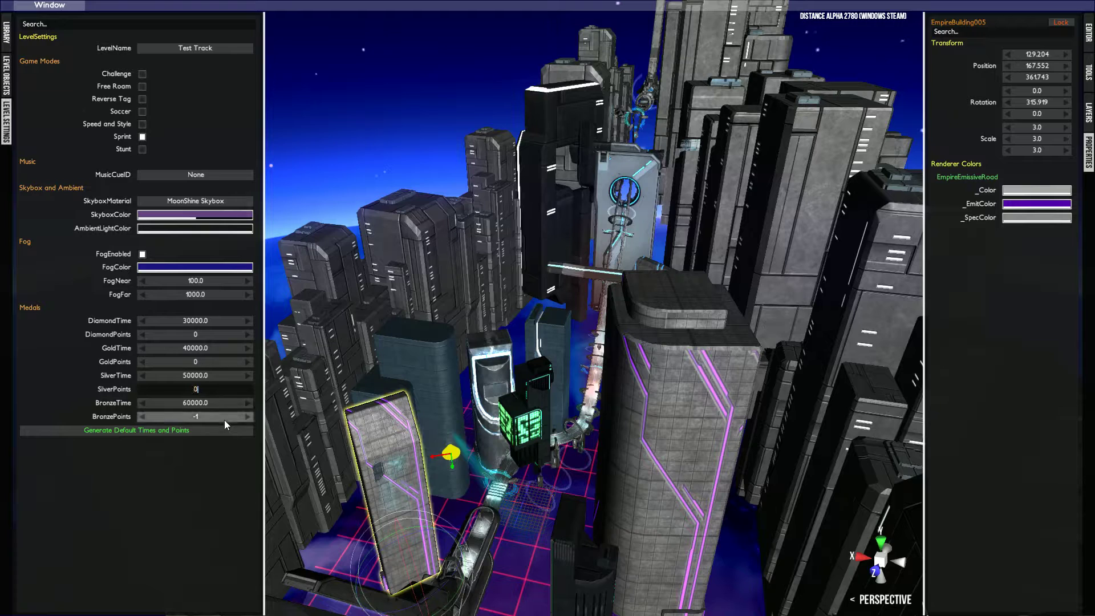
left_click(224, 418)
type("0")
left_click(507, 545)
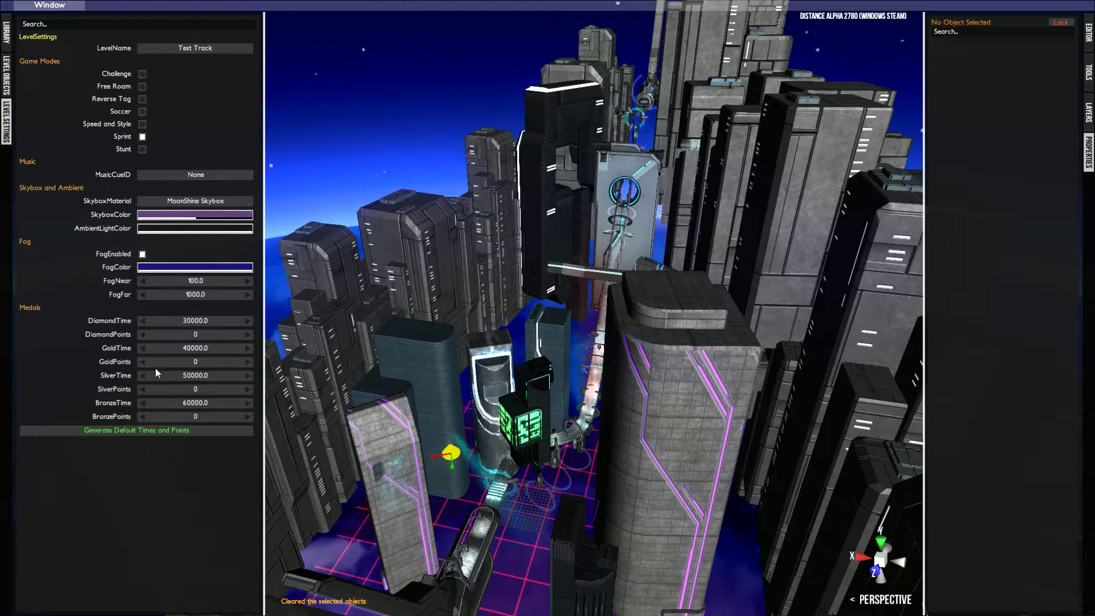
mouse_move(491, 337)
right_mouse_down()
mouse_move(494, 385)
mouse_move(482, 340)
right_mouse_up()
middle_click(483, 339)
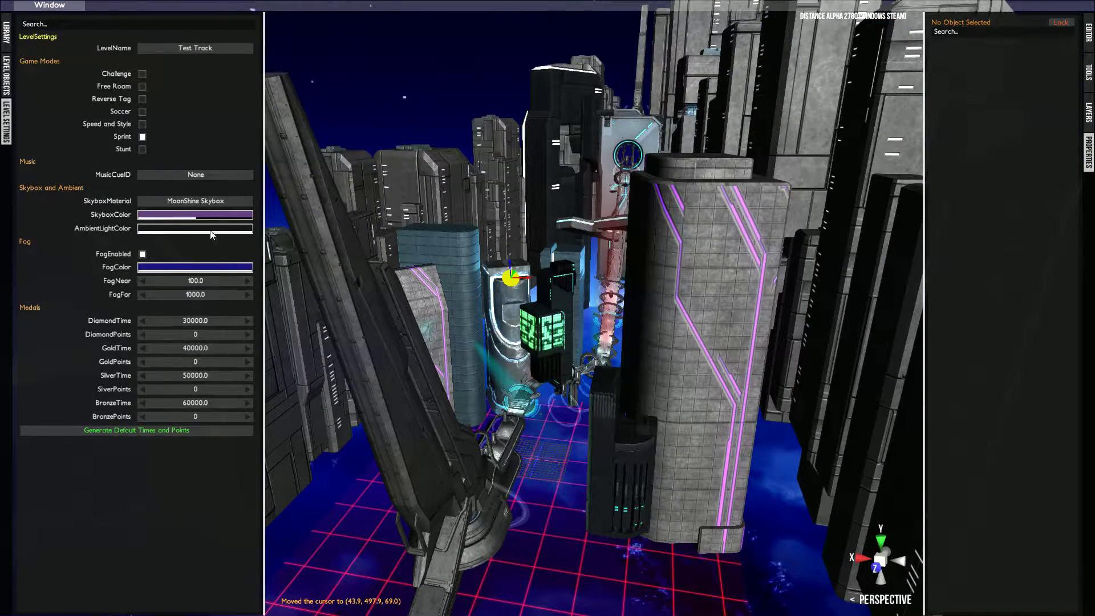
scroll(533, 232, "down", 3)
right_click_drag(533, 231, 516, 243)
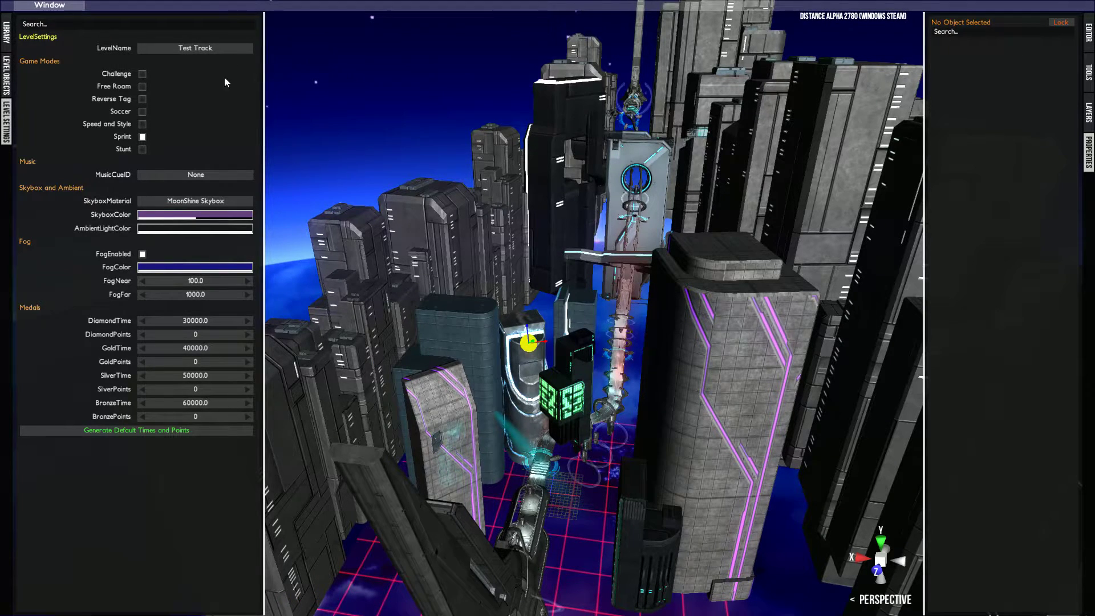
left_click(206, 176)
key("Escape")
left_click(1088, 33)
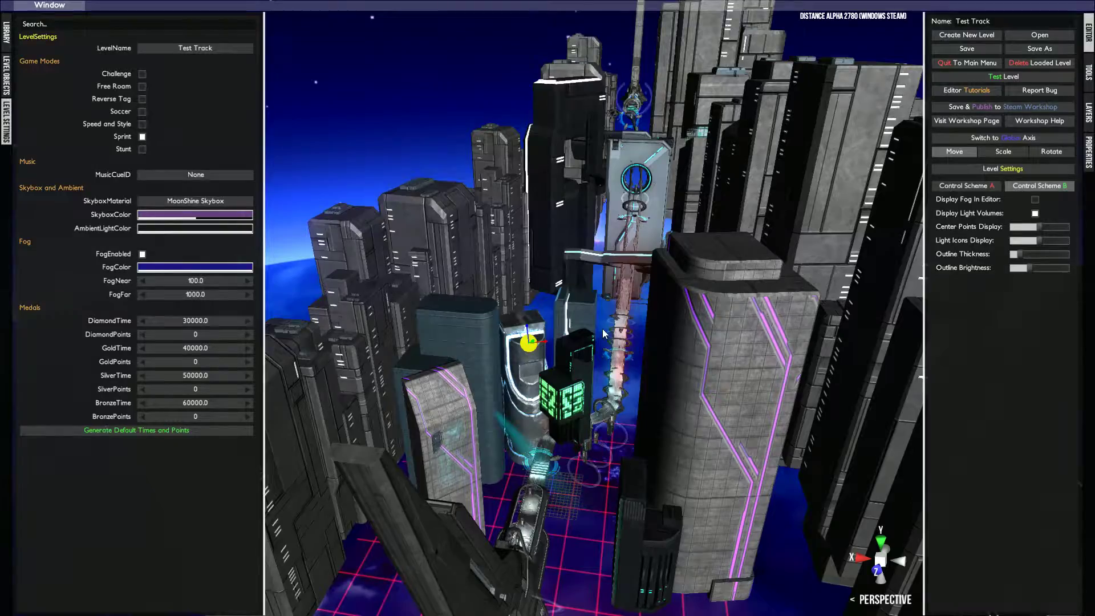
mouse_move(602, 329)
middle_mouse_down()
mouse_move(573, 425)
mouse_move(593, 341)
middle_mouse_up()
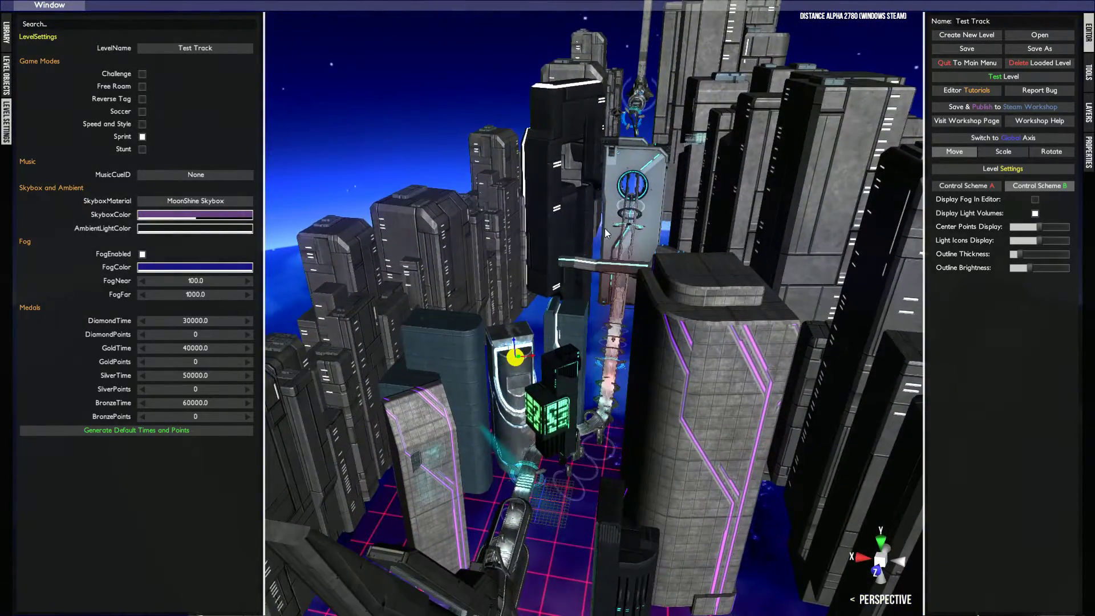
right_click_drag(606, 232, 560, 452)
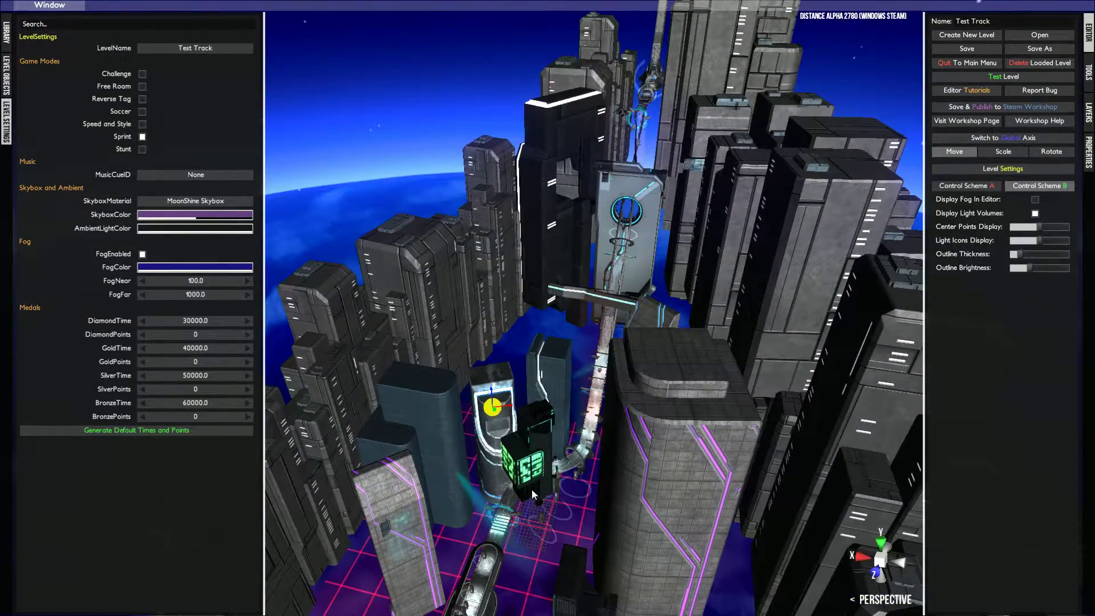
right_click_drag(531, 488, 653, 289)
right_click_drag(582, 550, 338, 173)
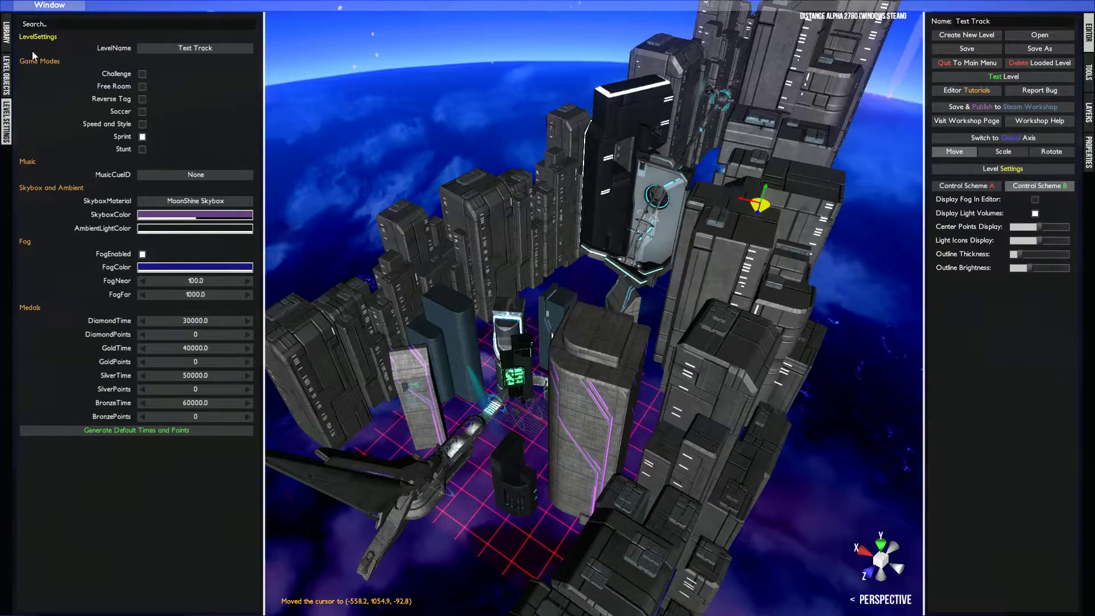
left_click(6, 35)
left_click(4, 75)
left_click(4, 87)
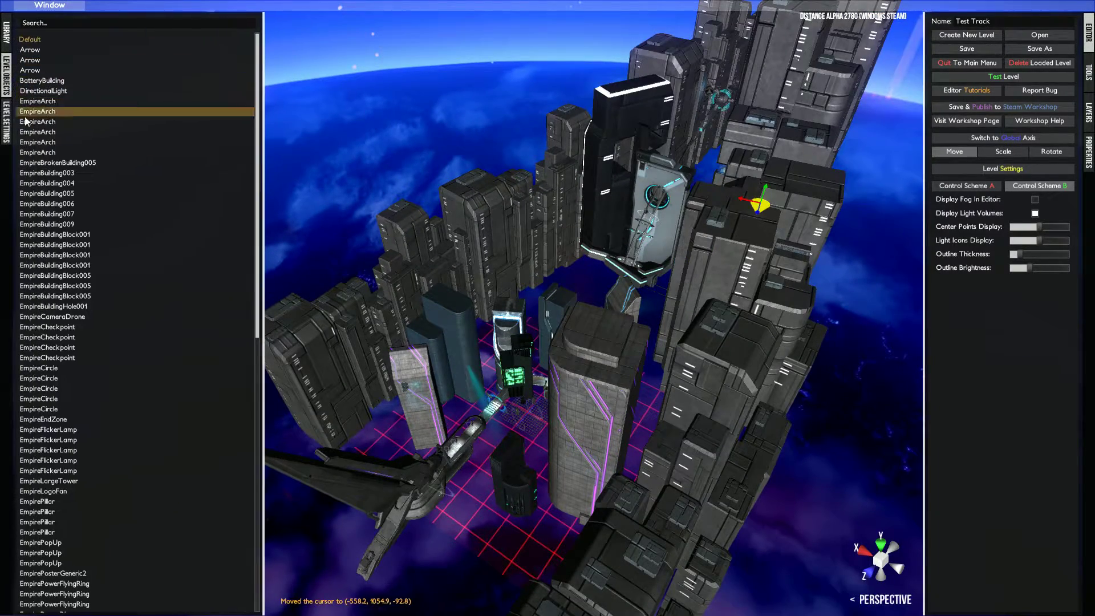
left_click(6, 121)
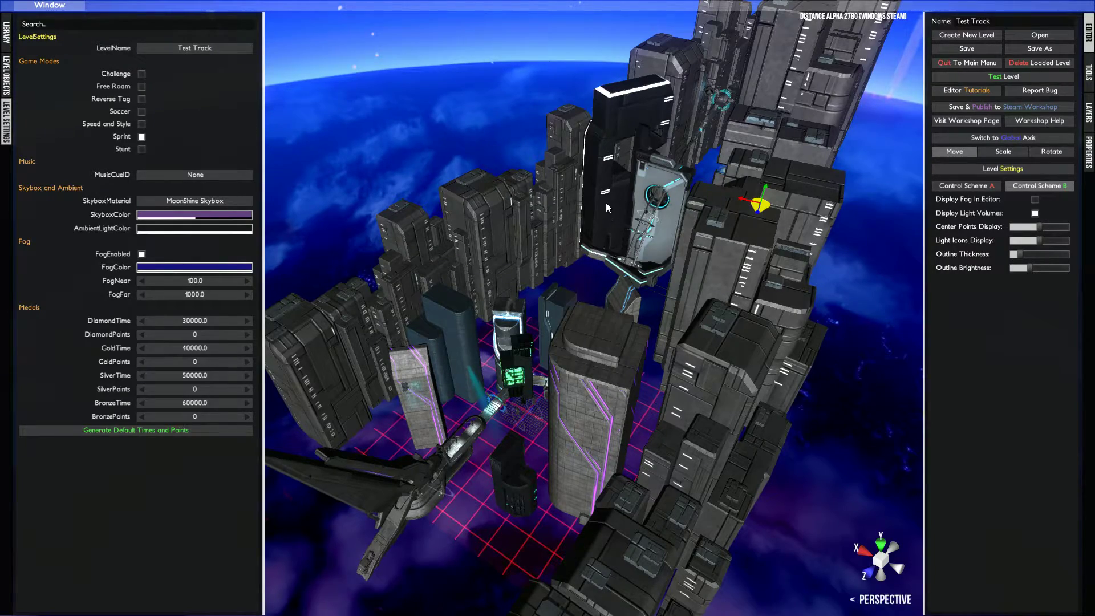
Bring the view down close to the track between the towers and hide the Level Settings and Editor panels.
middle_click_drag(668, 307, 648, 224)
scroll(626, 391, "up", 5)
right_click_drag(648, 218, 567, 307)
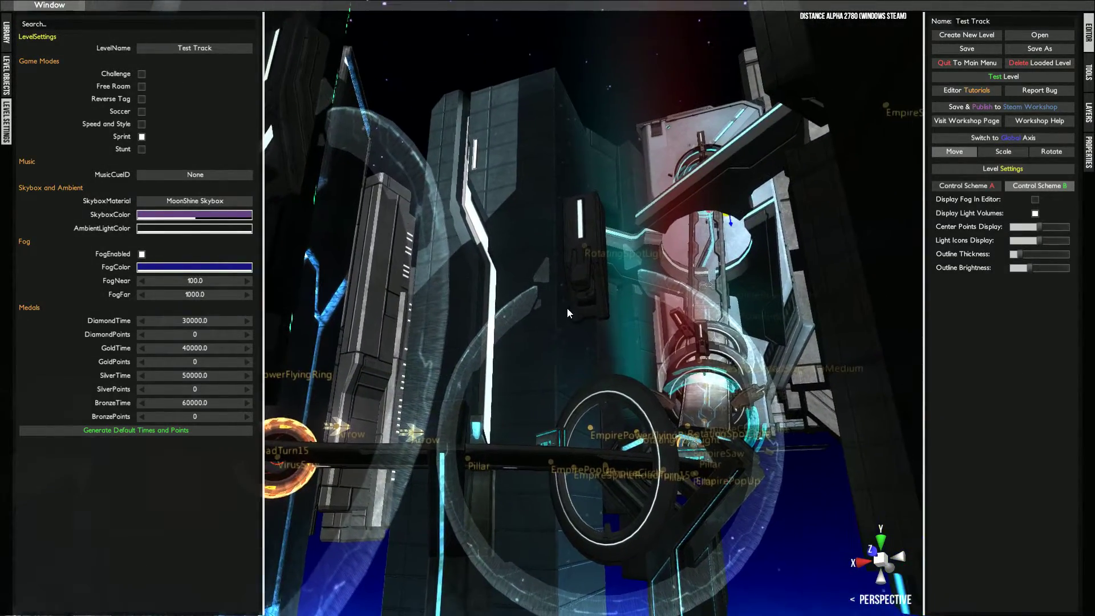
left_click_drag(518, 200, 821, 533)
left_click(4, 35)
left_click(4, 36)
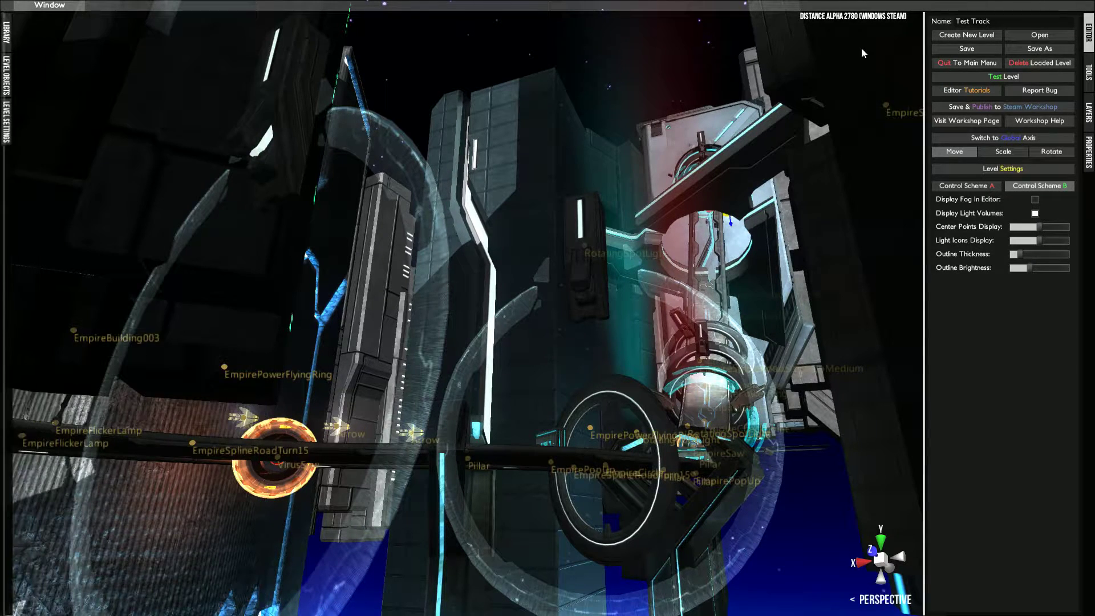
left_click(1087, 32)
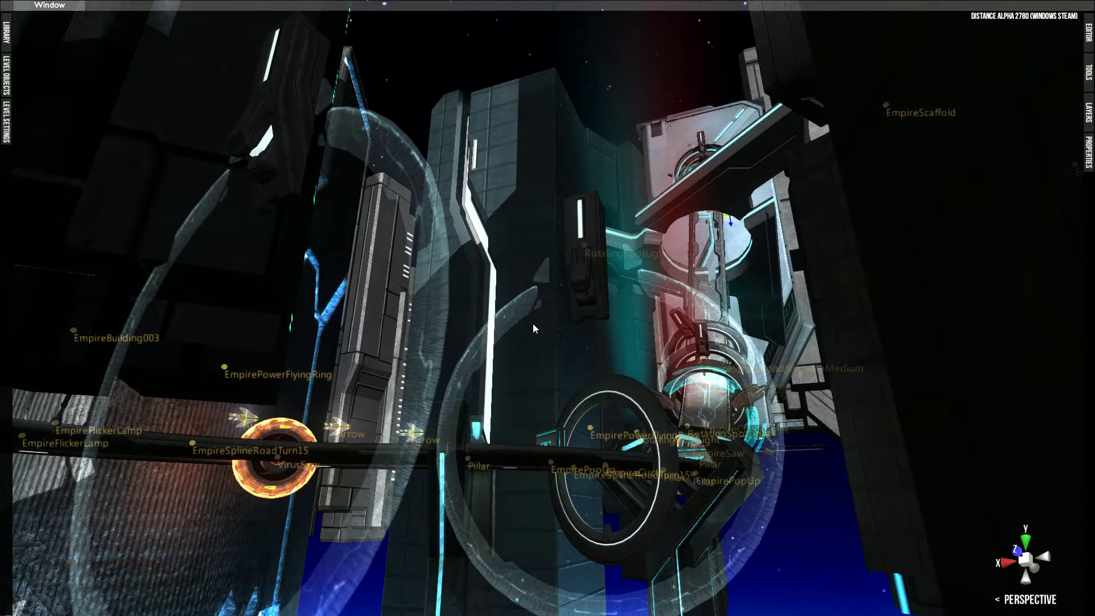
Frame a low-angle view of the track ring and the red-lit tower beyond it, and save the level.
middle_click_drag(533, 323, 532, 329)
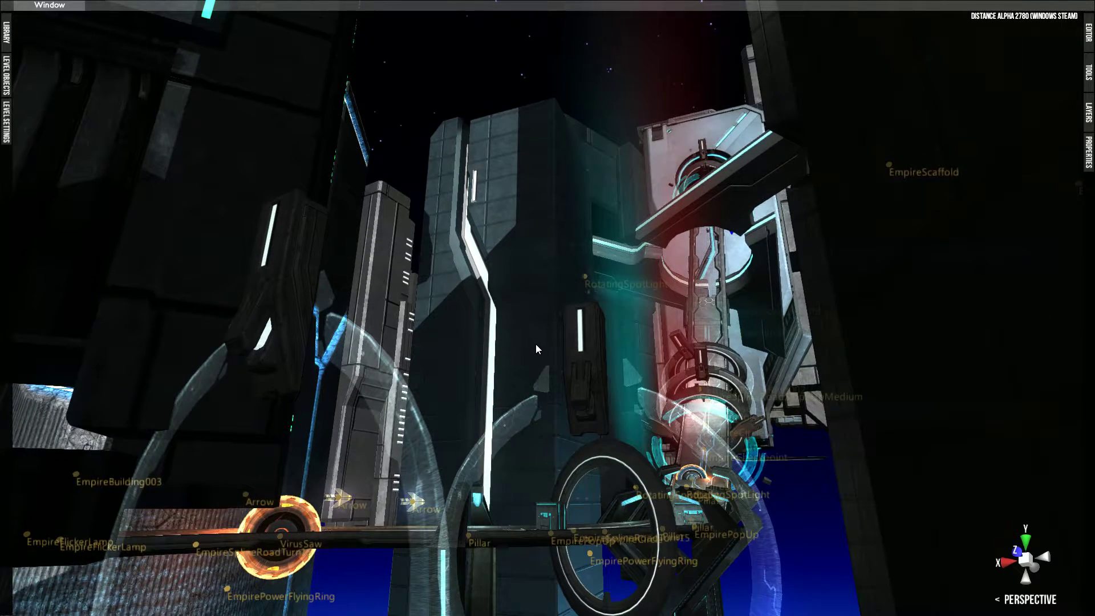
scroll(526, 354, "up", 3)
right_click_drag(531, 350, 549, 381)
left_click(1088, 33)
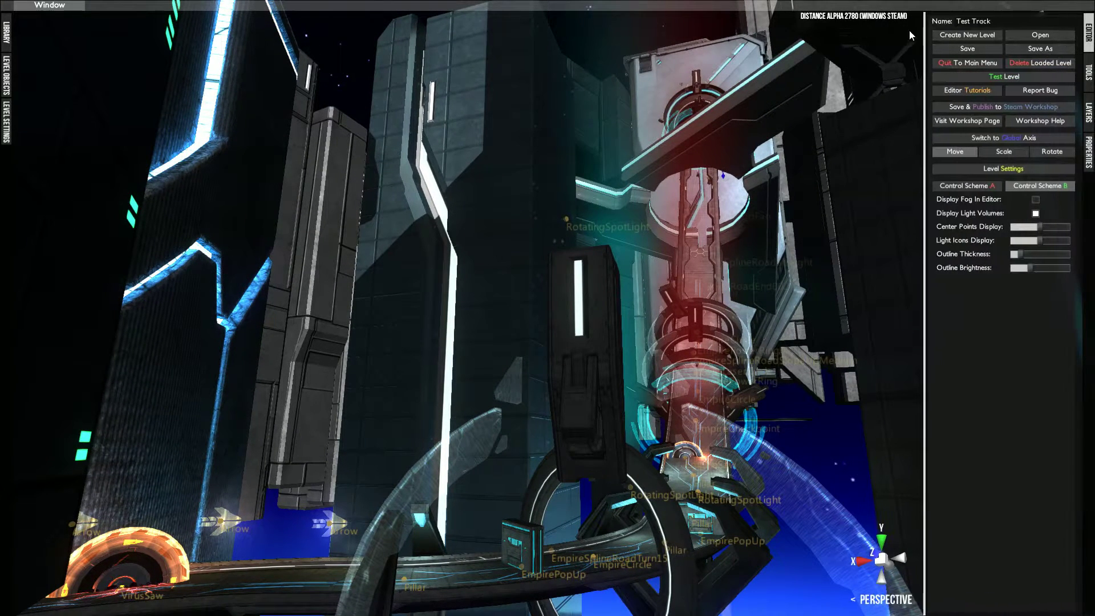
left_click(982, 49)
Open the Distance Alpha community hub in the Steam overlay and enlarge its browser window.
key("shift+Tab")
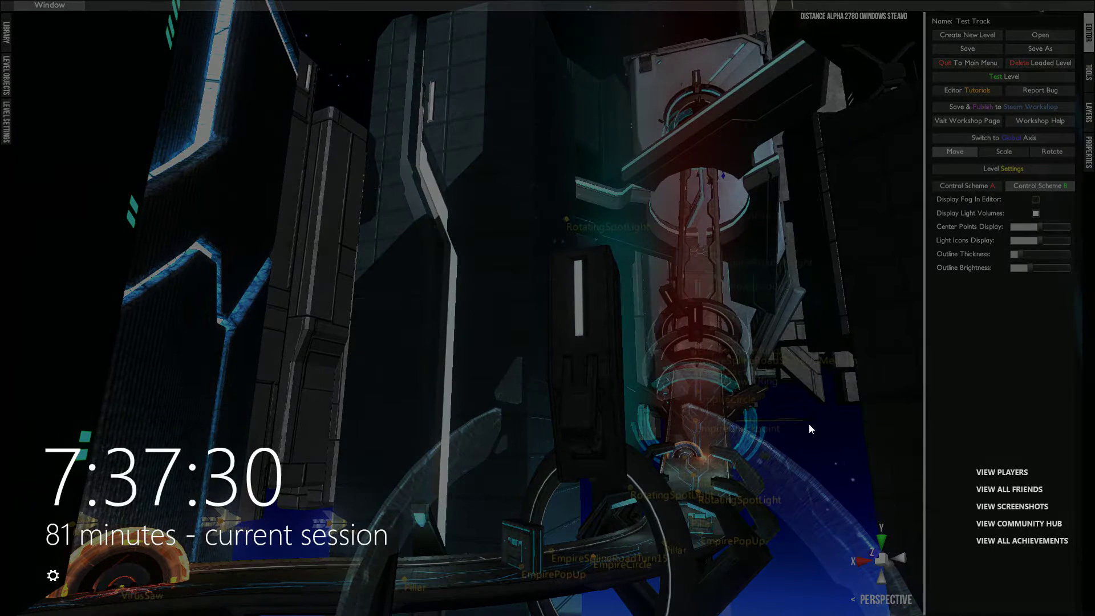
left_click(1003, 525)
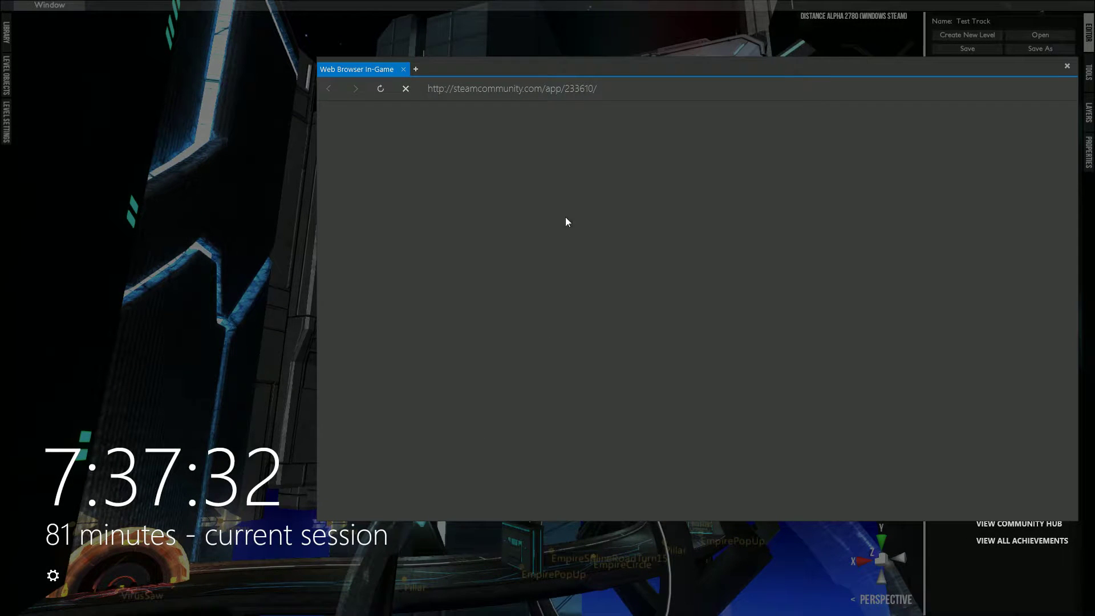
left_click_drag(567, 70, 337, 22)
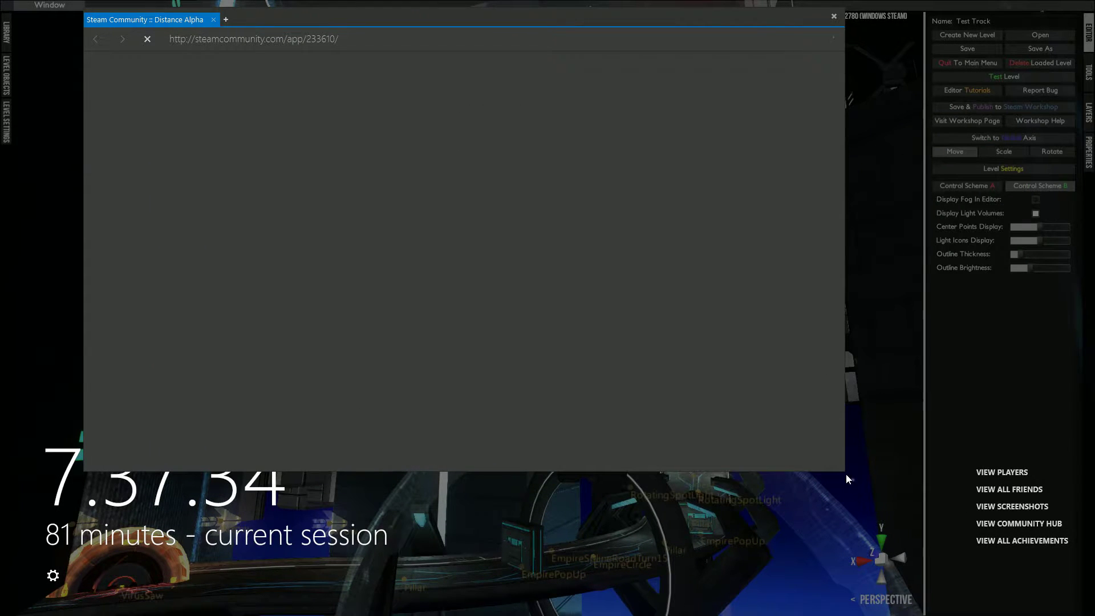
left_click_drag(845, 472, 1043, 589)
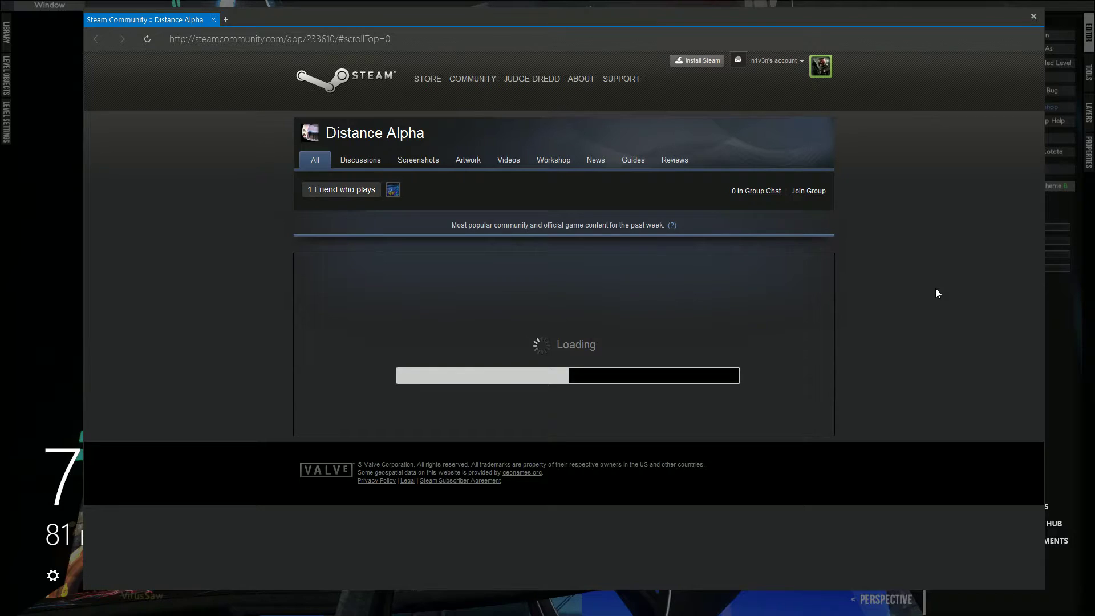
Browse the Distance Alpha Workshop levels and open the Optimal Routing item.
scroll(563, 257, "down", 3)
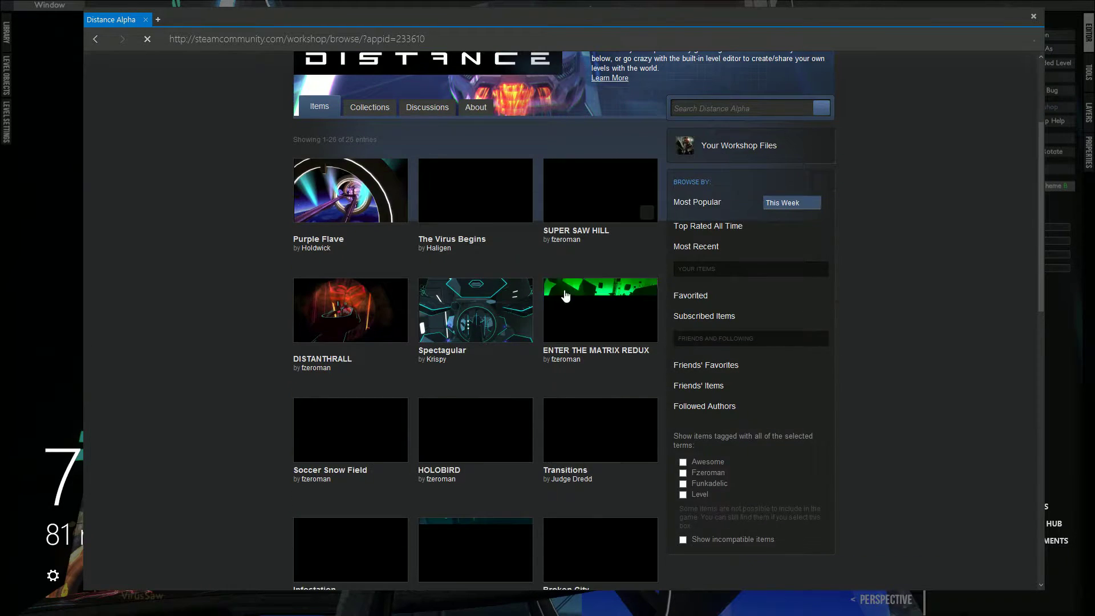
scroll(565, 295, "down", 6)
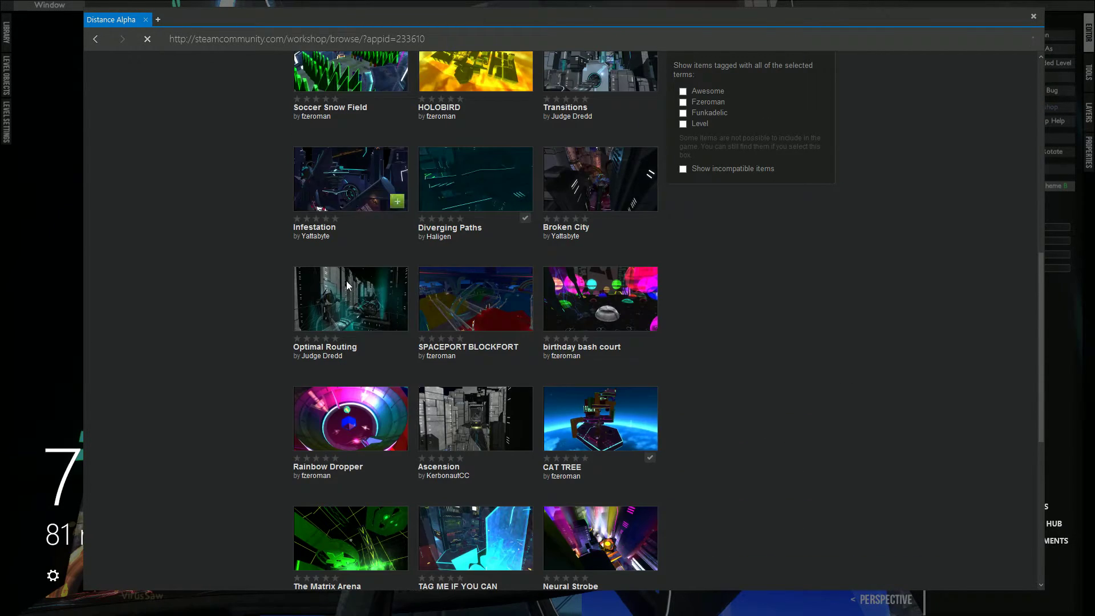
scroll(218, 326, "down", 1)
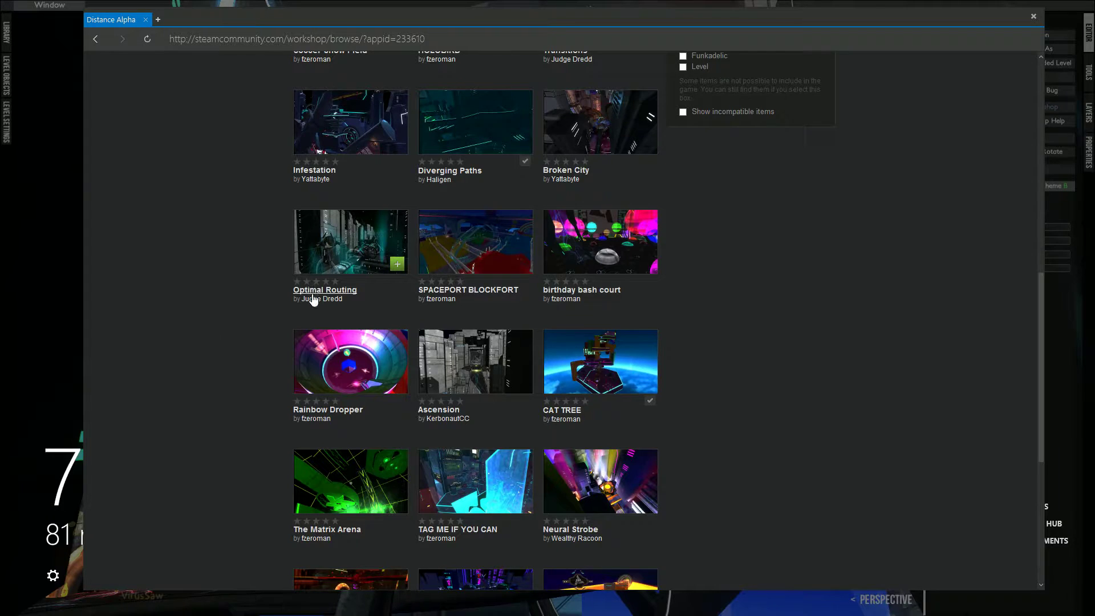
left_click(384, 297)
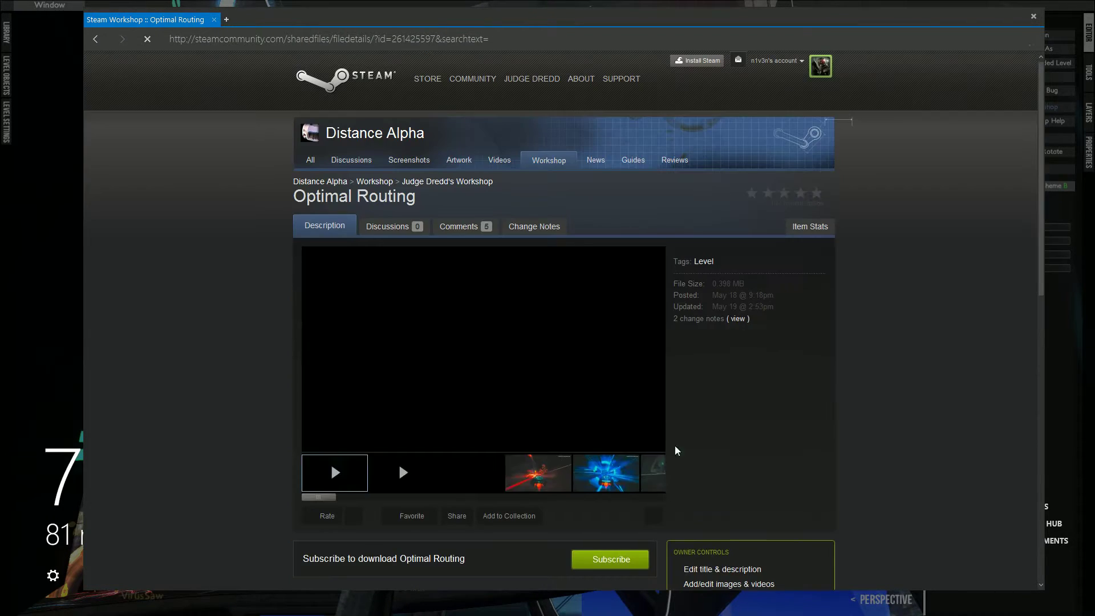
Examine the Optimal Routing page's thumbnail image, its strip of preview videos and screenshots, and its owner controls.
scroll(746, 381, "down", 1)
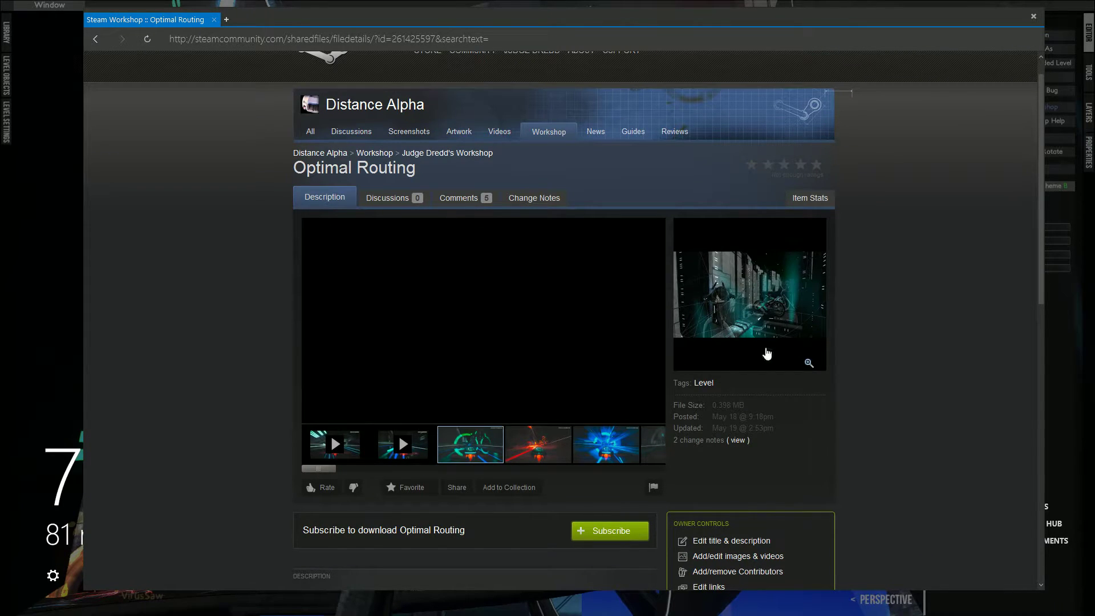
key("shift+Tab")
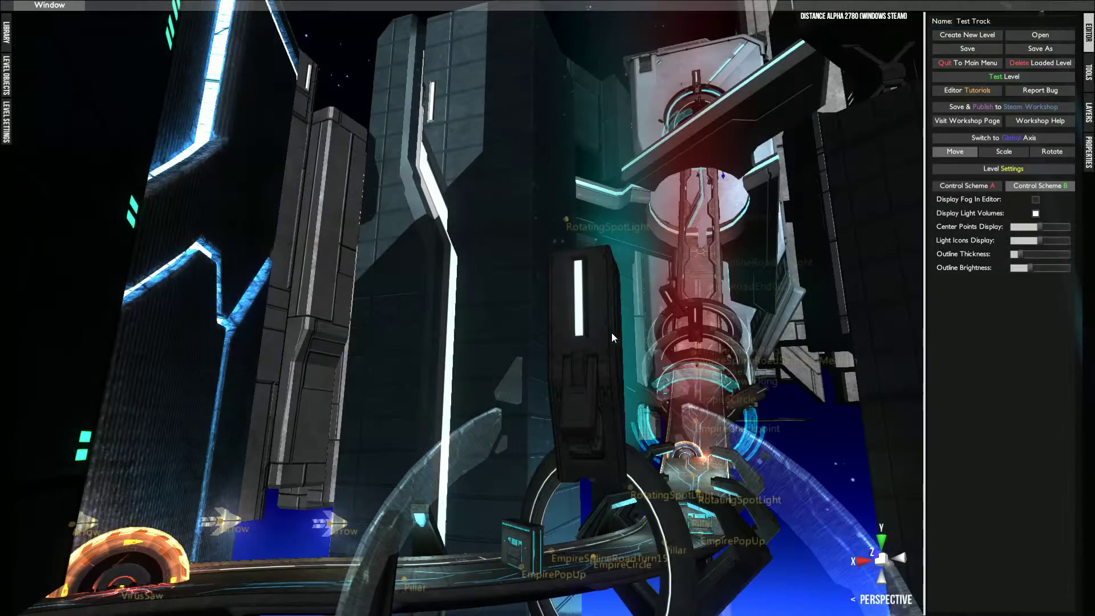
key("shift+Tab")
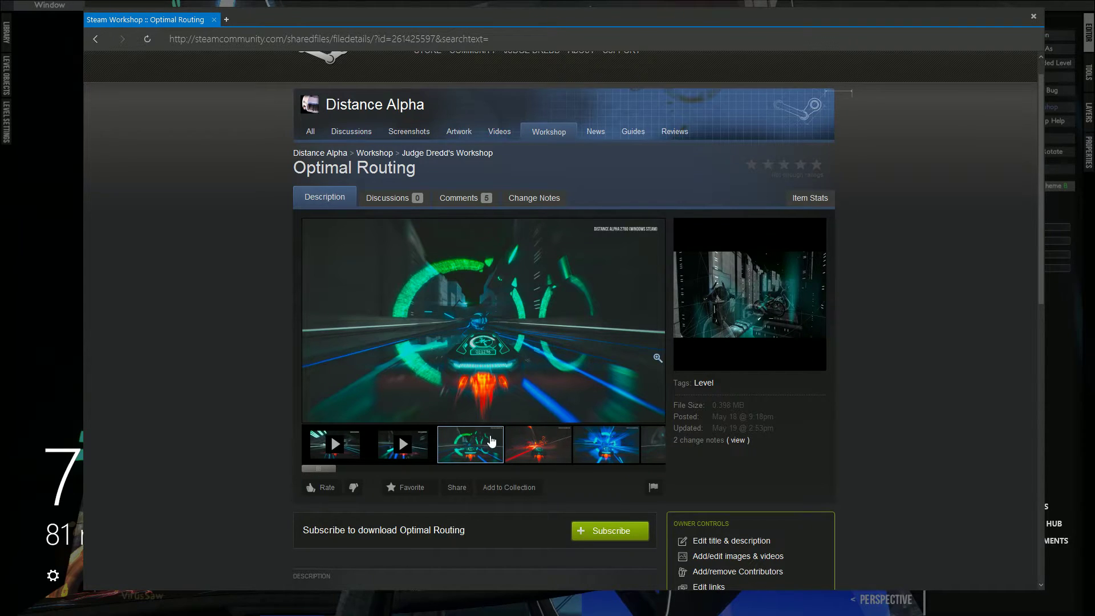
left_click_drag(327, 468, 754, 438)
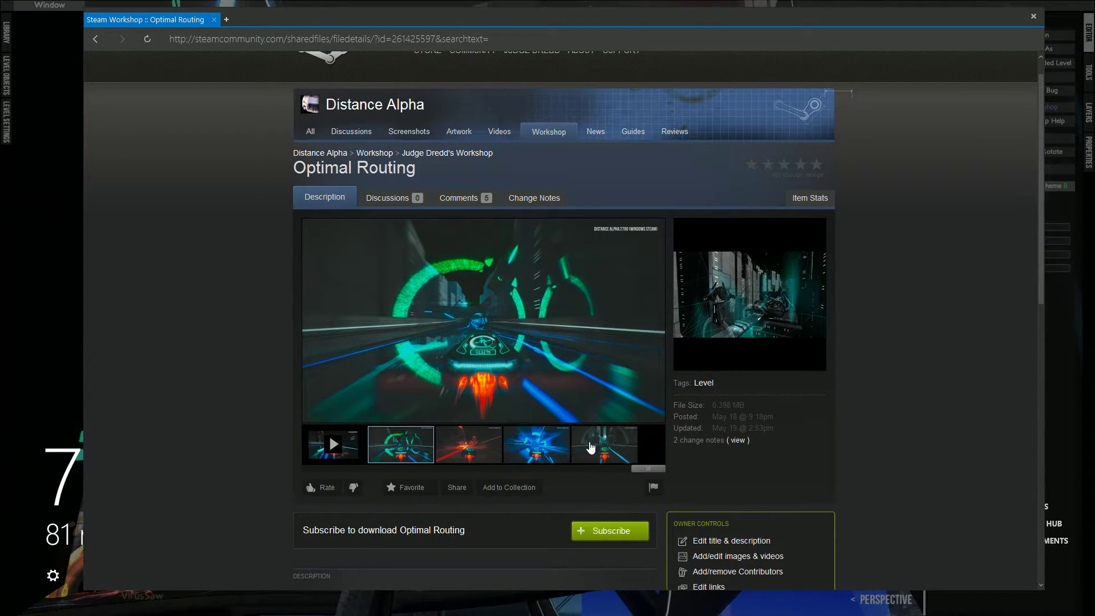
left_click_drag(655, 473, 283, 460)
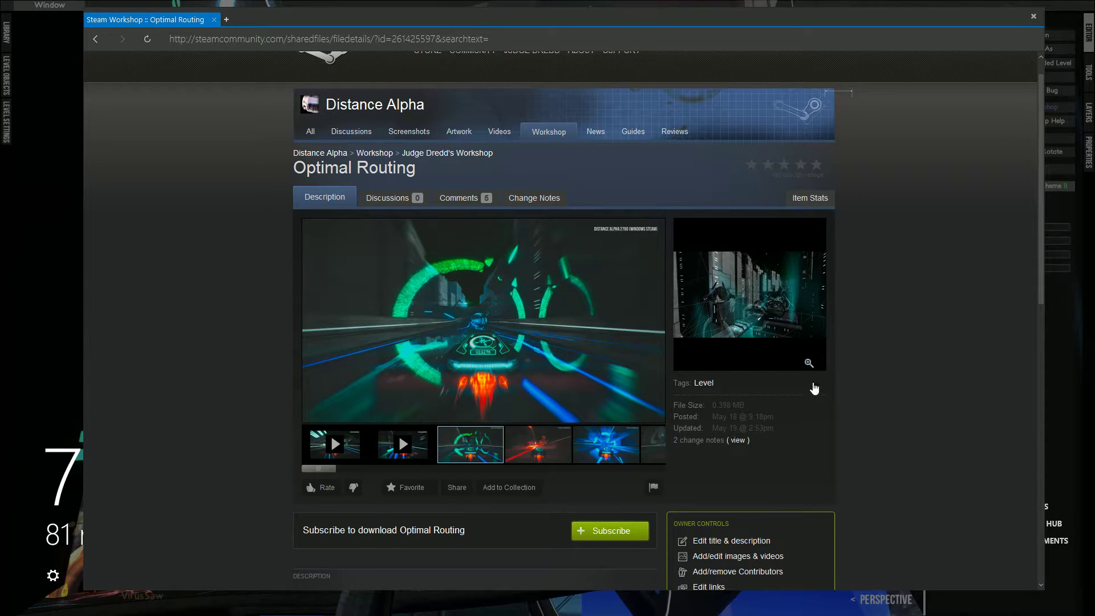
scroll(906, 428, "down", 2)
scroll(709, 458, "down", 1)
scroll(717, 408, "up", 1)
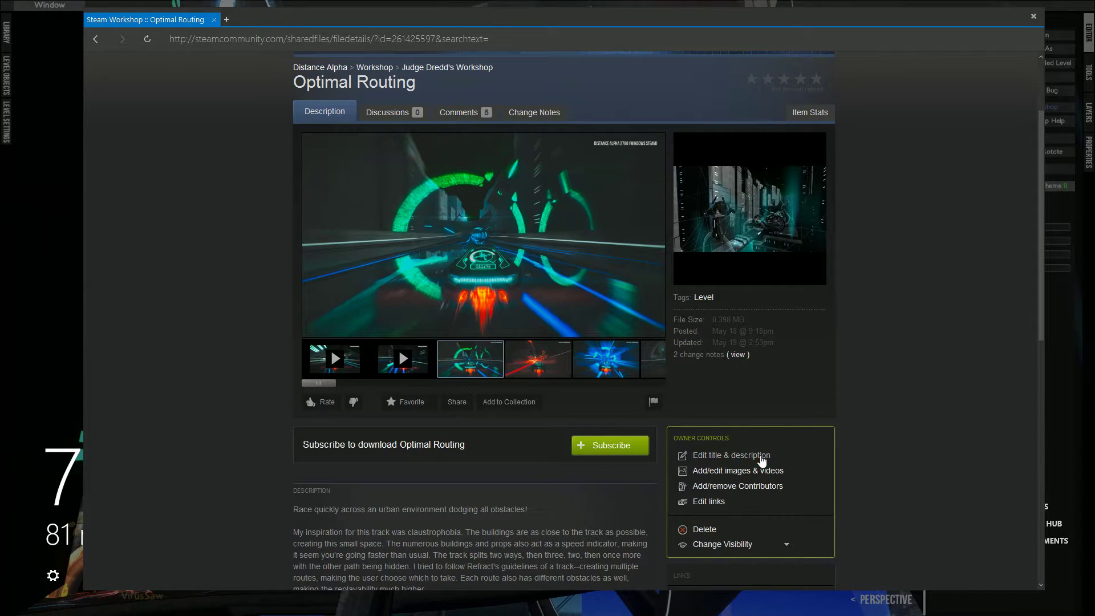
Open the title and description editor for Optimal Routing, review the description text, and return to the item page.
left_click(731, 455)
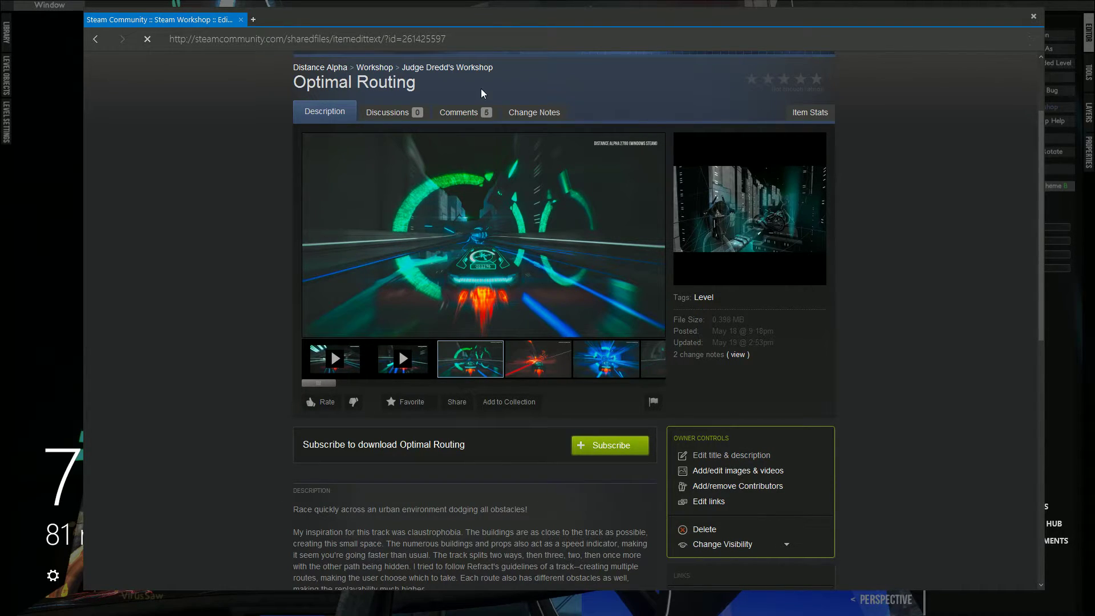
left_click_drag(594, 383, 387, 288)
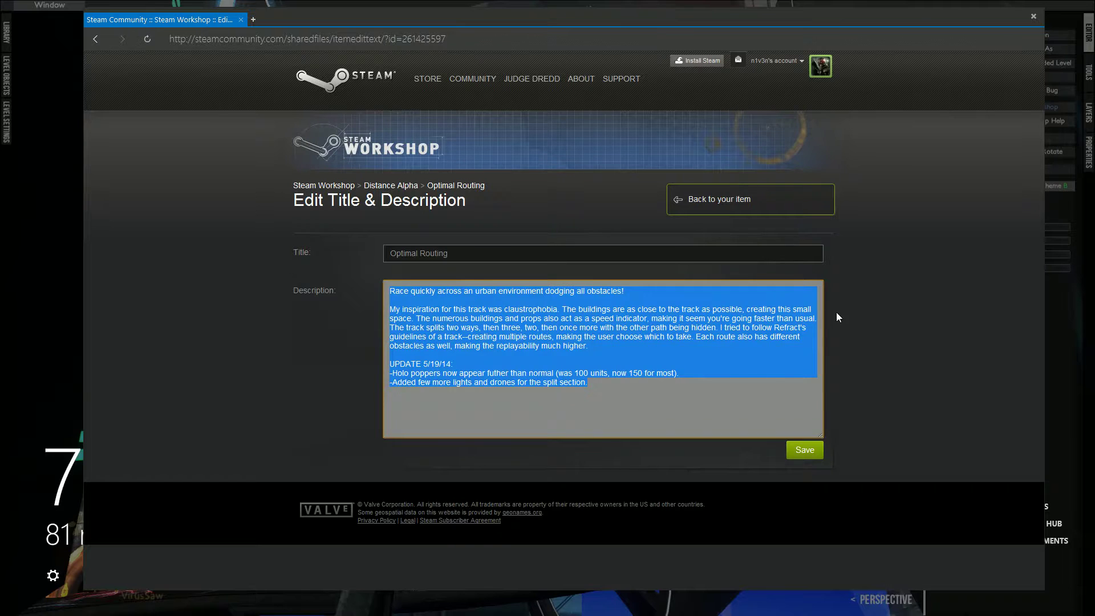
left_click(836, 316)
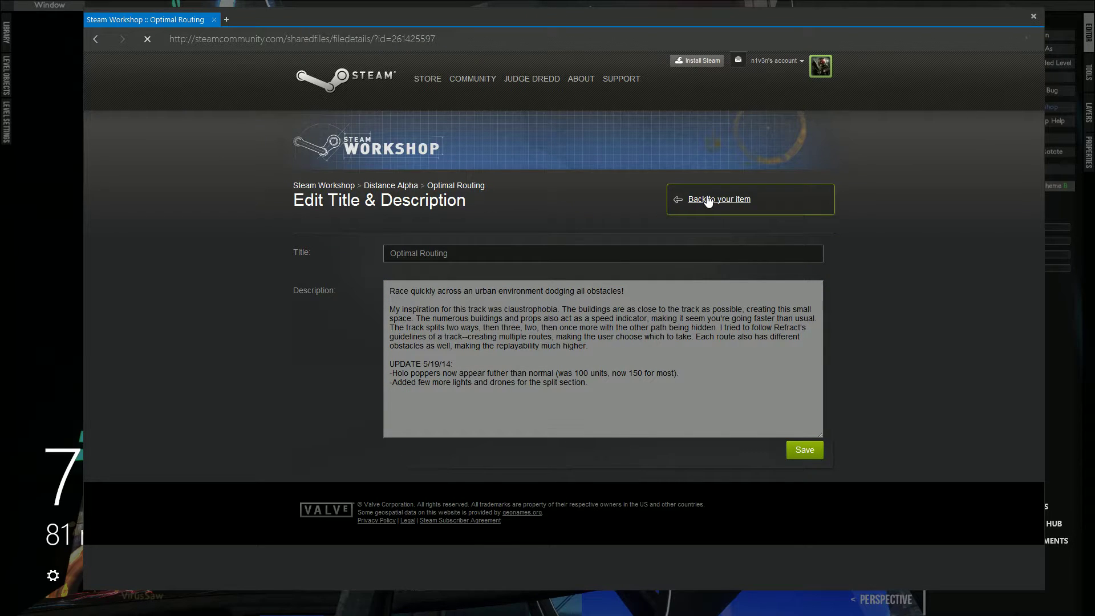
left_click(707, 200)
Review the page for adding images and YouTube videos to Optimal Routing, then go back to the item page.
scroll(864, 433, "down", 4)
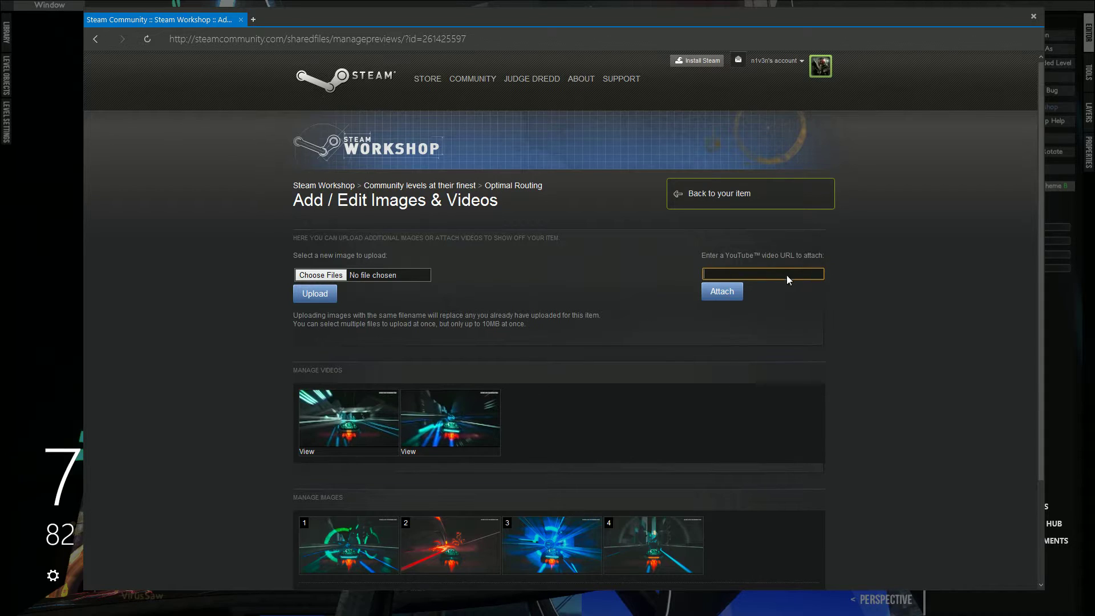
left_click(404, 262)
scroll(481, 337, "down", 2)
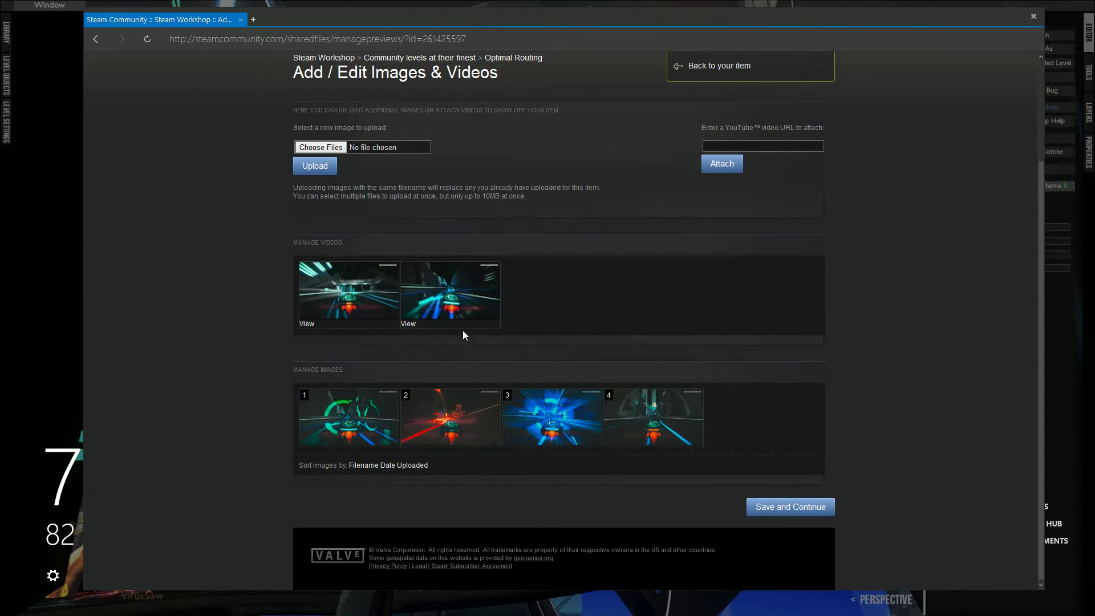
key("alt+Left")
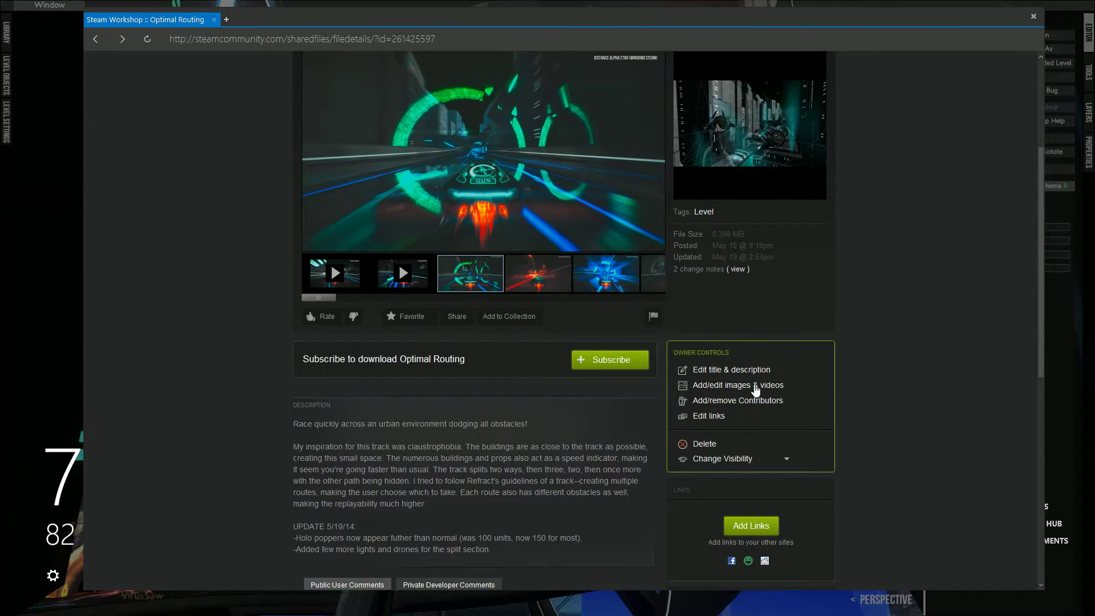
Read through the Optimal Routing page's description, comments section and owner controls.
scroll(351, 388, "down", 4)
scroll(492, 384, "up", 3)
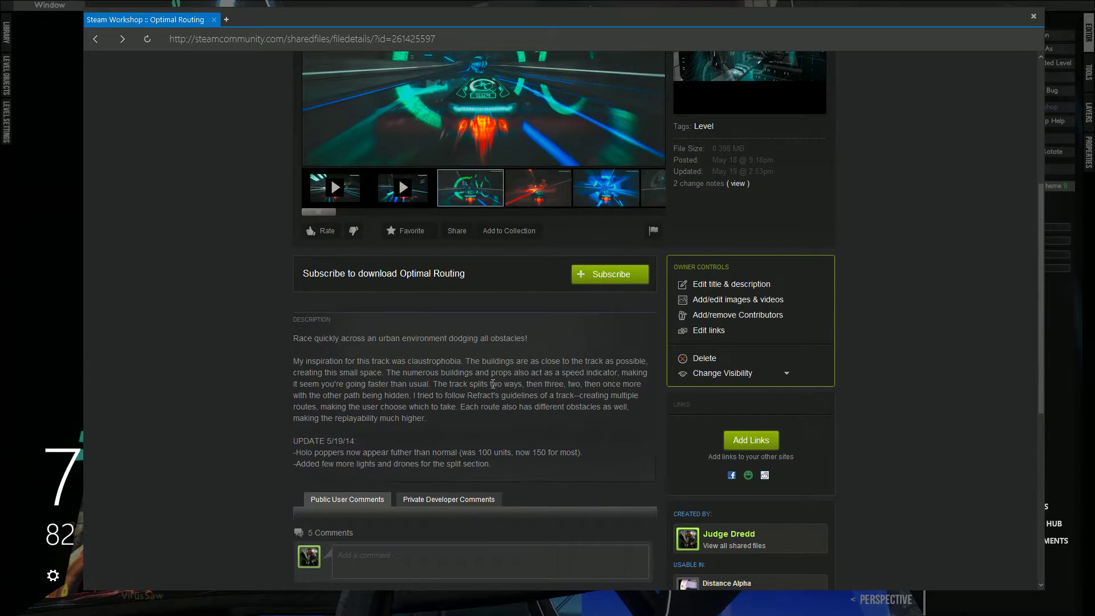
scroll(492, 383, "down", 3)
scroll(907, 463, "up", 5)
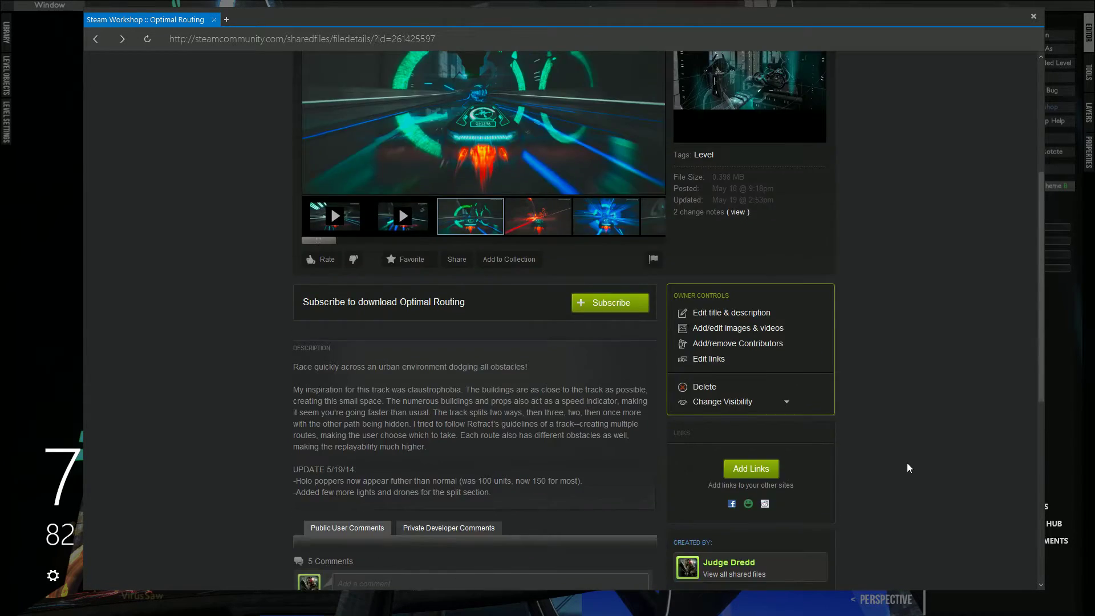
scroll(896, 445, "down", 6)
scroll(799, 448, "up", 4)
scroll(549, 352, "up", 5)
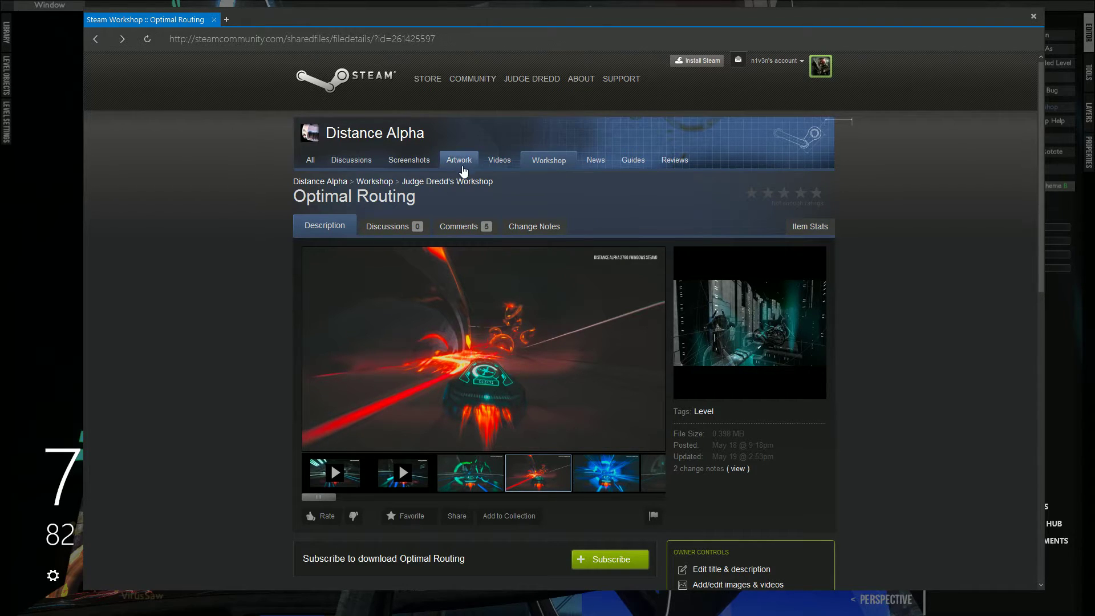
Return from the Steam overlay to the level editor and save the level.
key("shift+Tab")
left_click(973, 51)
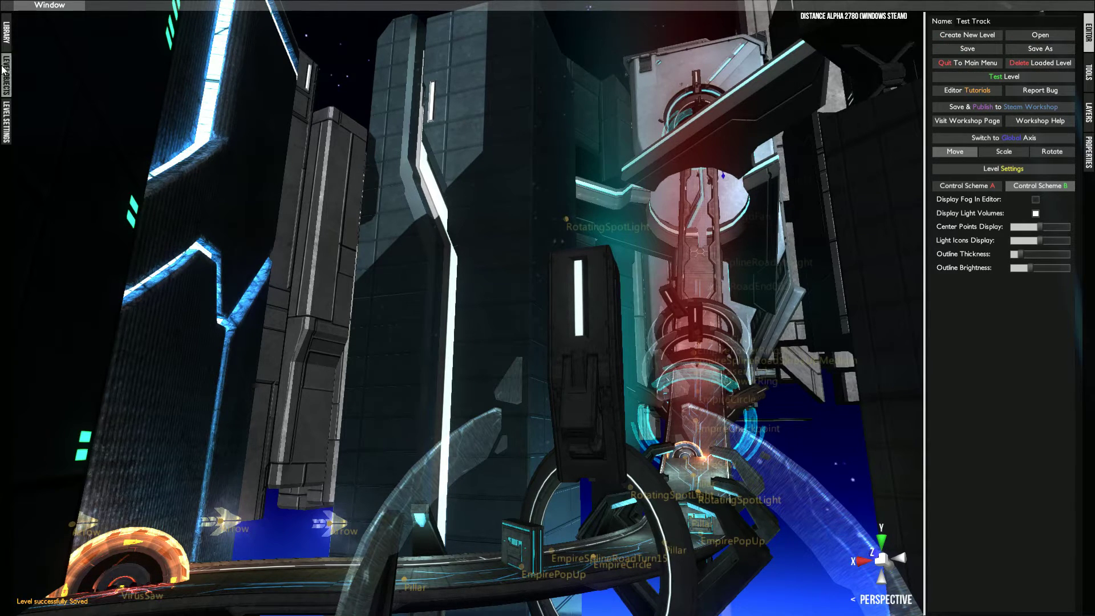
Quit the level editor to the main menu, confirming the exit.
left_click(6, 121)
left_click(6, 121)
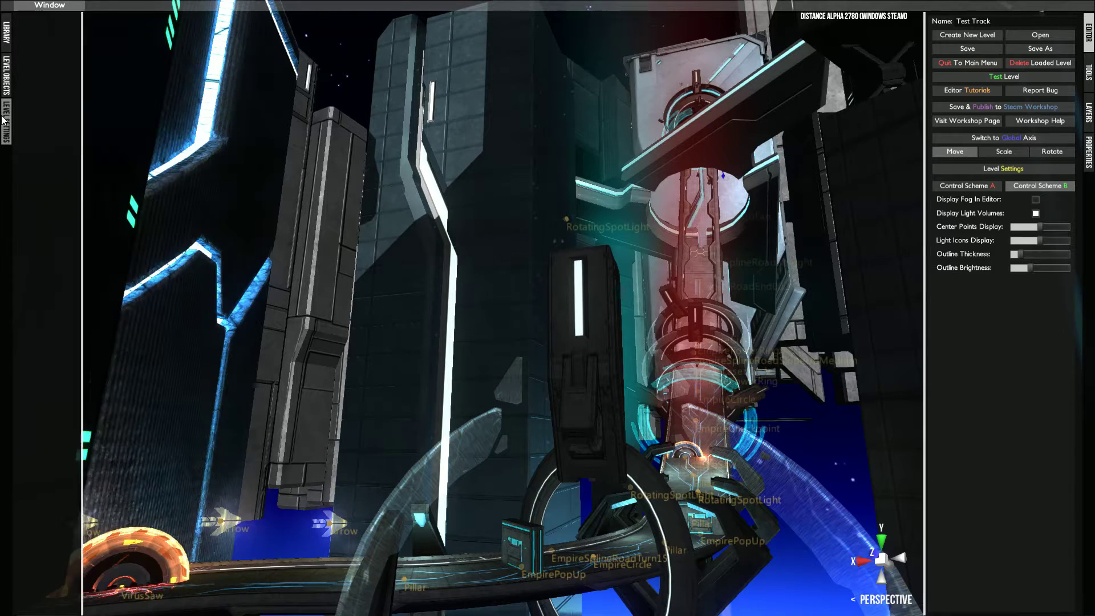
left_click(966, 63)
left_click(607, 407)
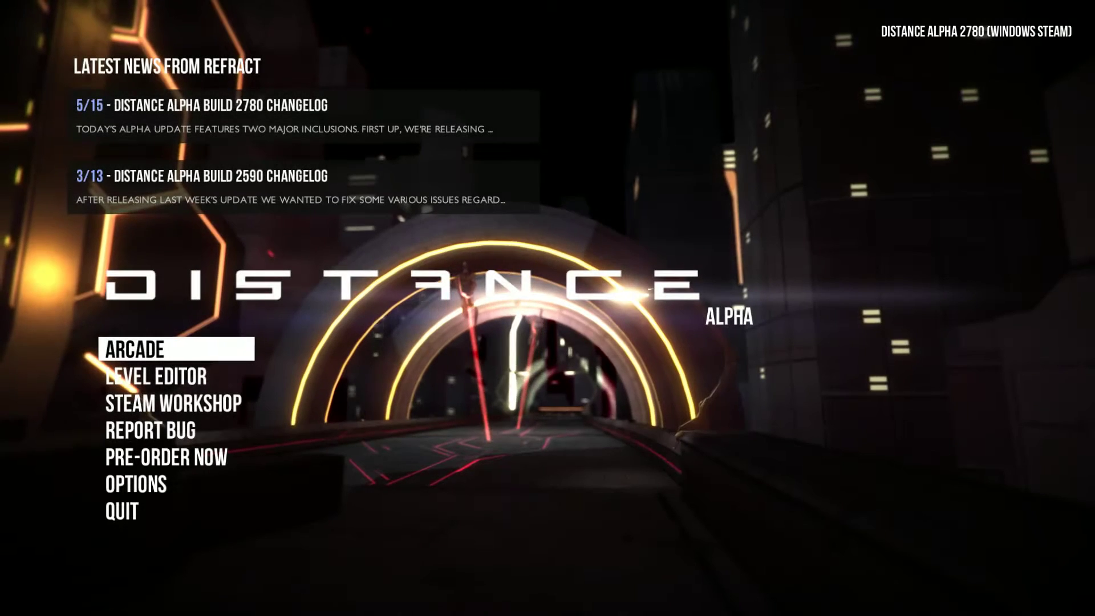
Open the level selection for solo Sprint mode in Arcade.
key("Return")
key("Return")
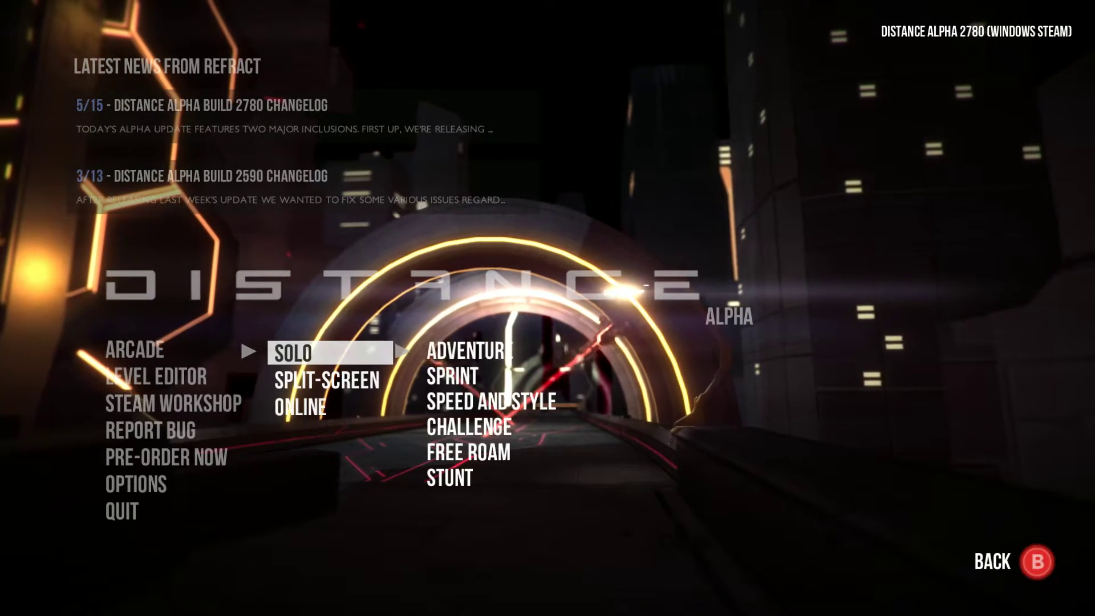
key("Down")
key("Return")
Browse past the official Sprint levels to the self-made Optimal Routing level.
key("Right")
key("Right")
key("Right")
key("Right")
key("Right")
key("Right")
key("Right")
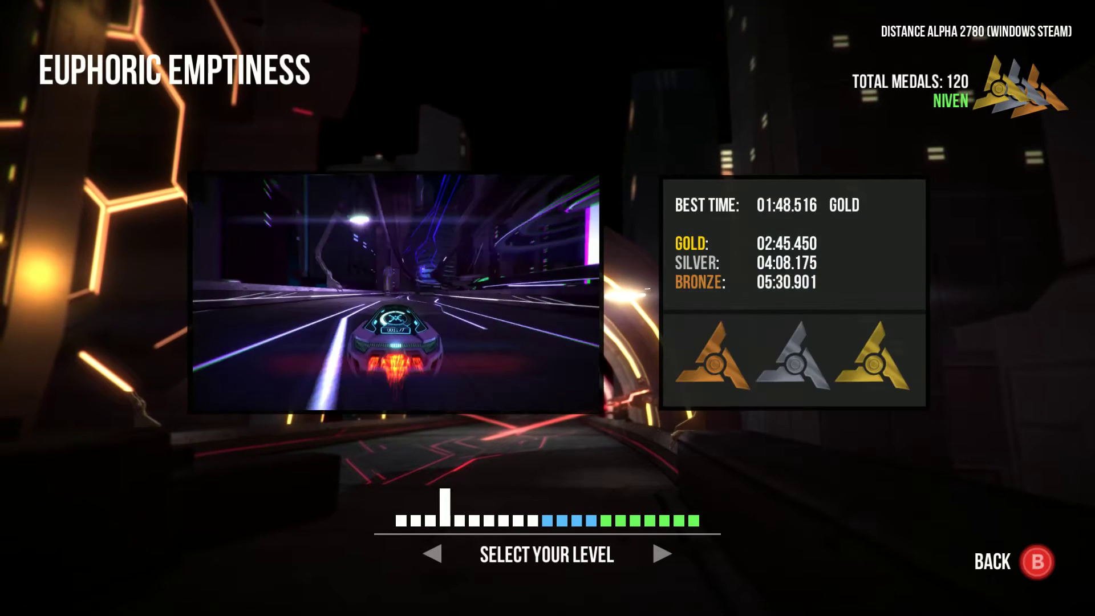
key("Right")
key("Right")
key("Right")
key("Right")
key("Right")
key("Right")
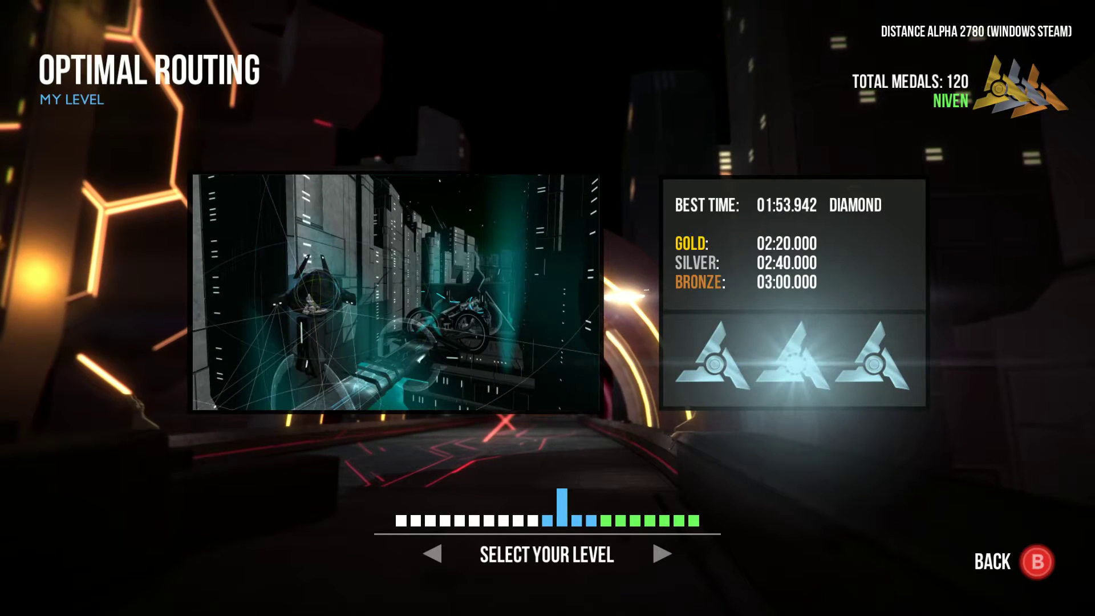
Look through the neighbouring self-made levels, including Transitions, up to the Workshop level ReturnOfAndy.
key("Left")
key("Left")
key("Right")
key("Right")
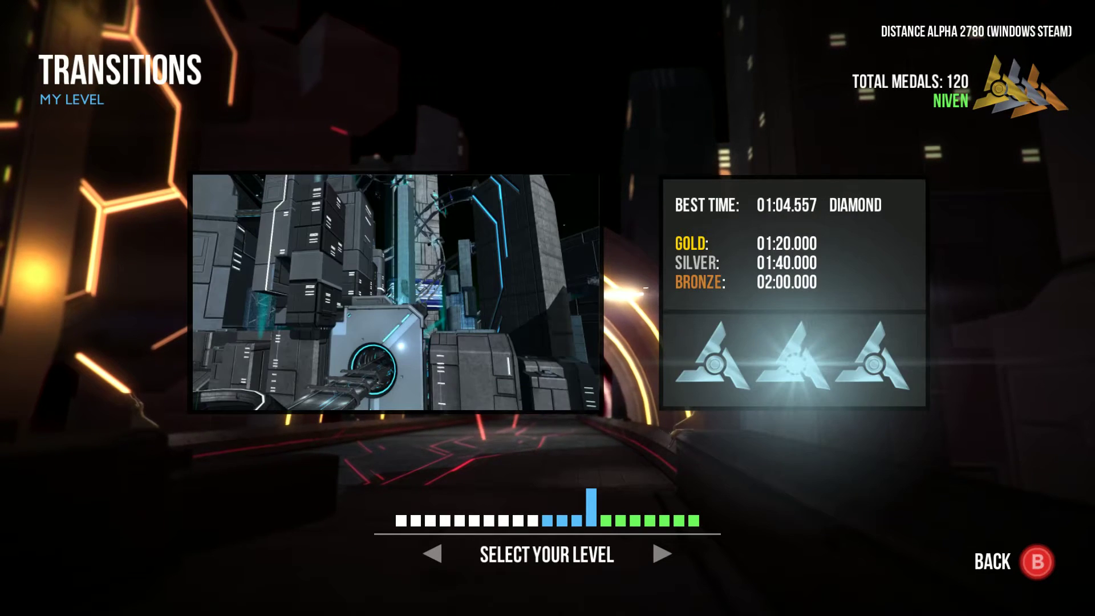
key("Right")
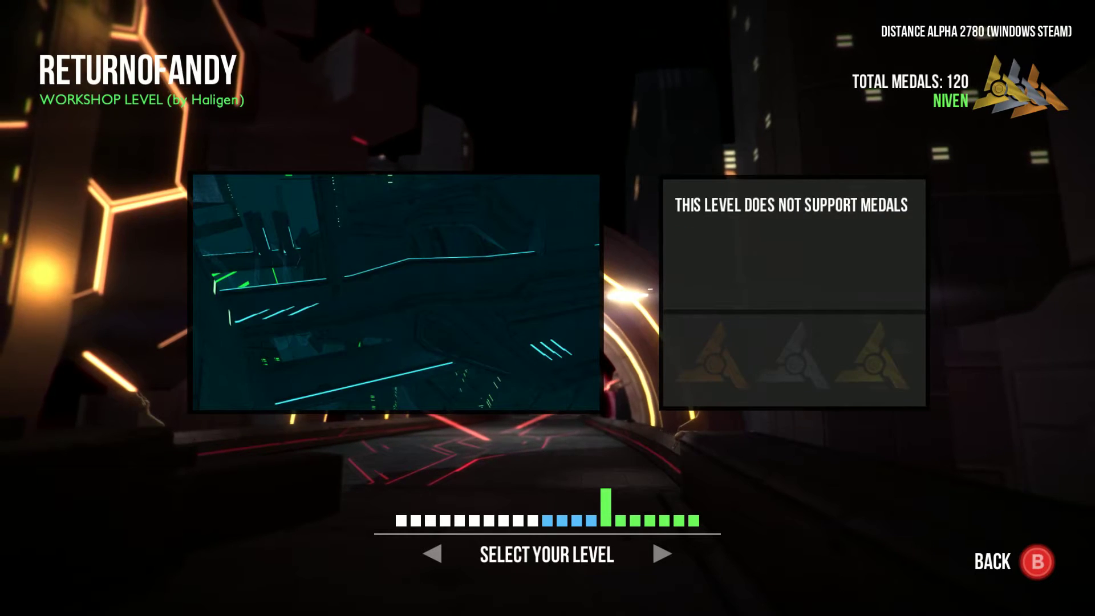
Go back through the self-made levels to Test Track and check its preview image and medal times.
key("Left")
key("Left")
key("Left")
key("Left")
key("Left")
key("Left")
key("Right")
key("Right")
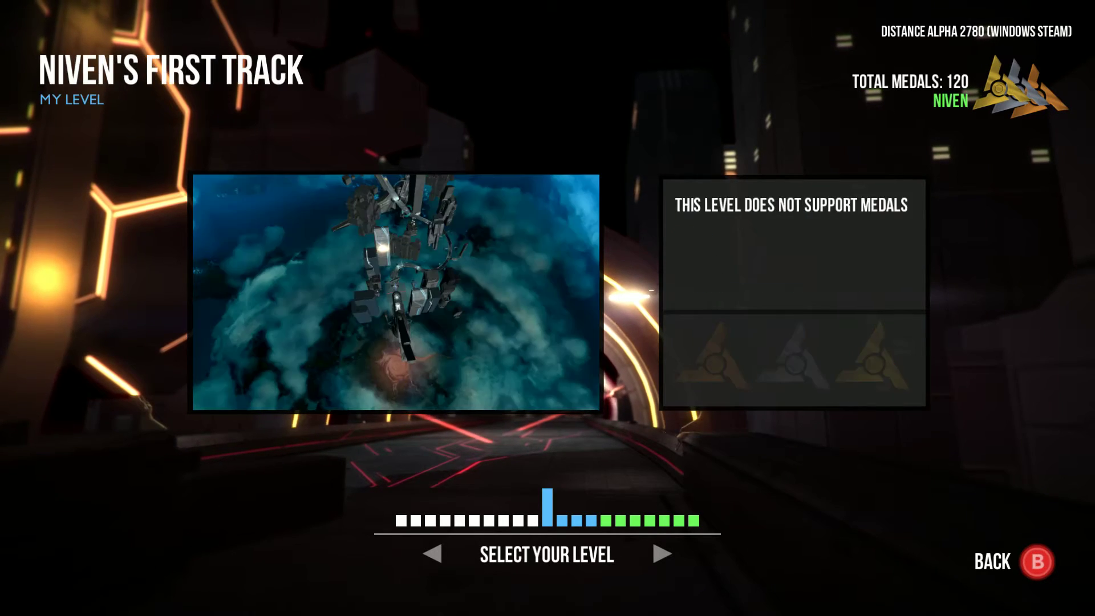
key("Right")
key("Right")
key("Right")
key("Left")
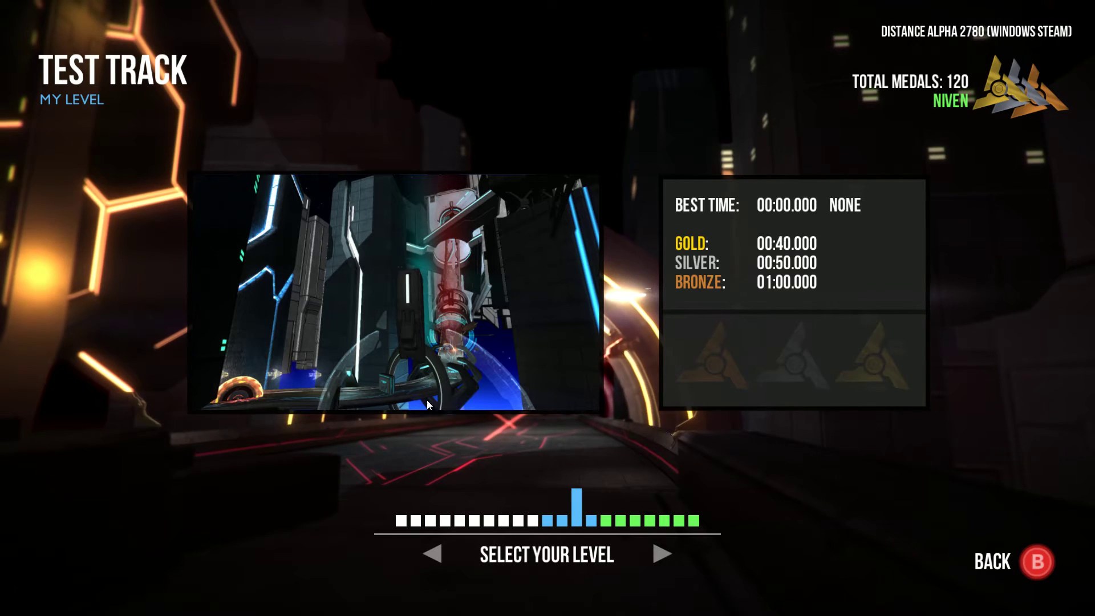
key("Right")
key("Left")
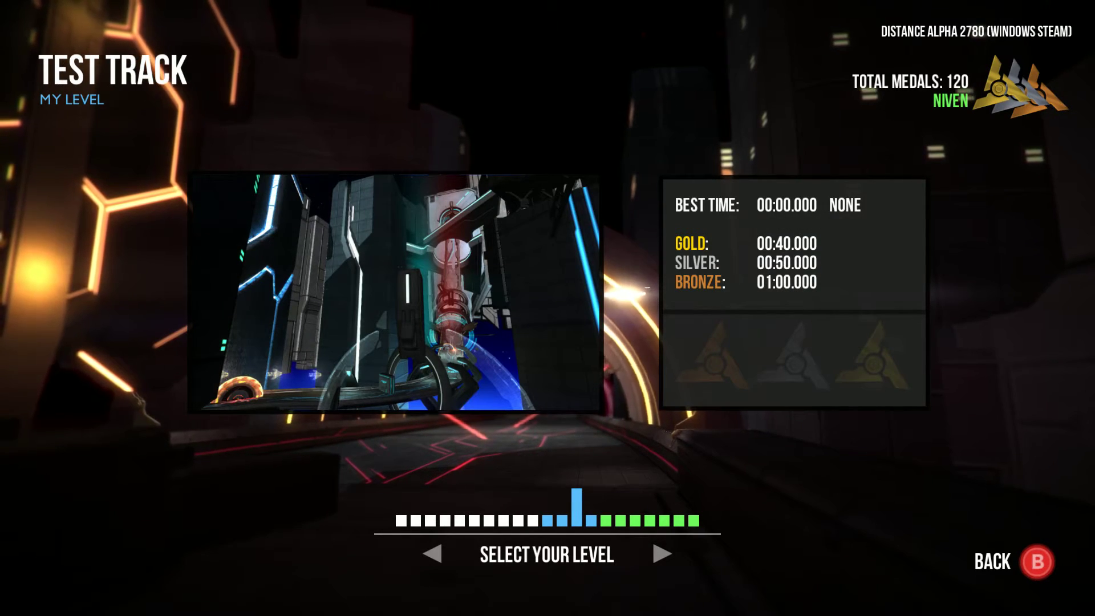
Browse the Workshop levels to the Workshop version of Optimal Routing, then go back to ReturnOfAndy.
key("Right")
key("Right")
key("Right")
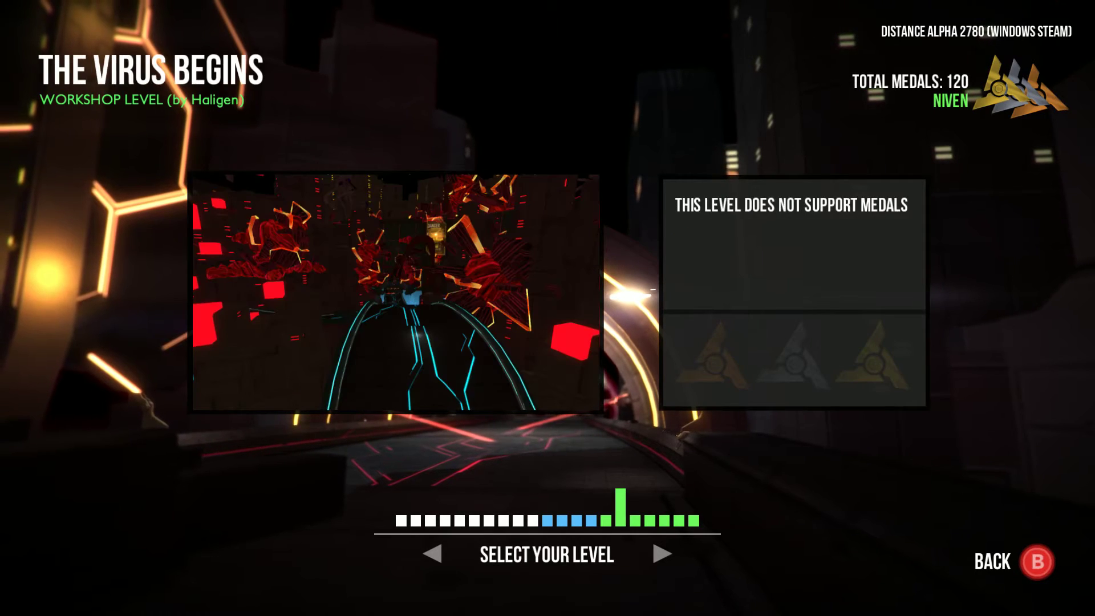
key("Right")
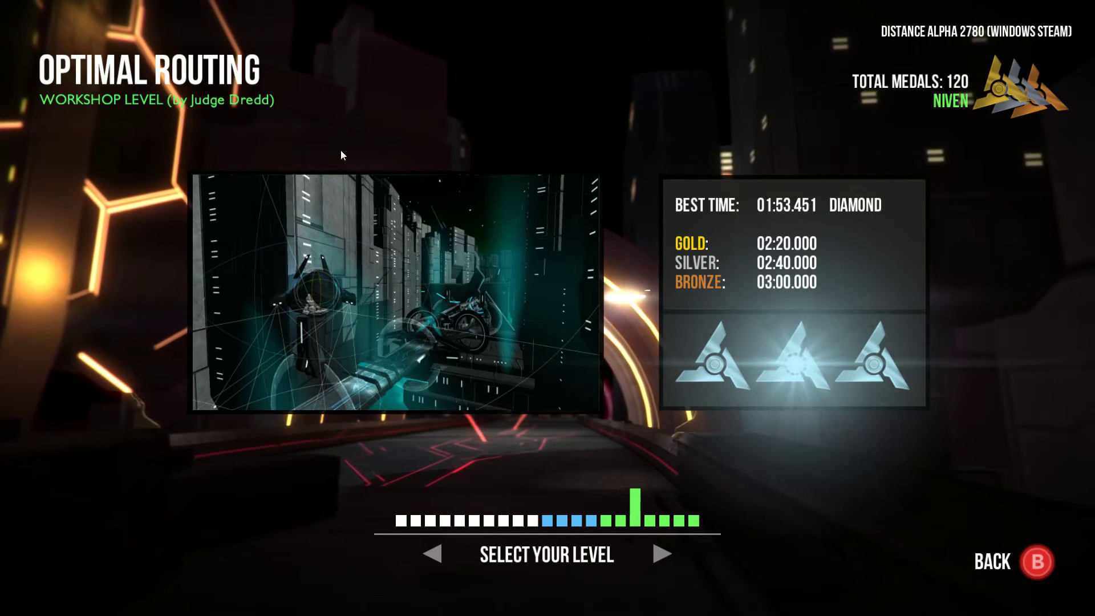
key("Left")
key("Left")
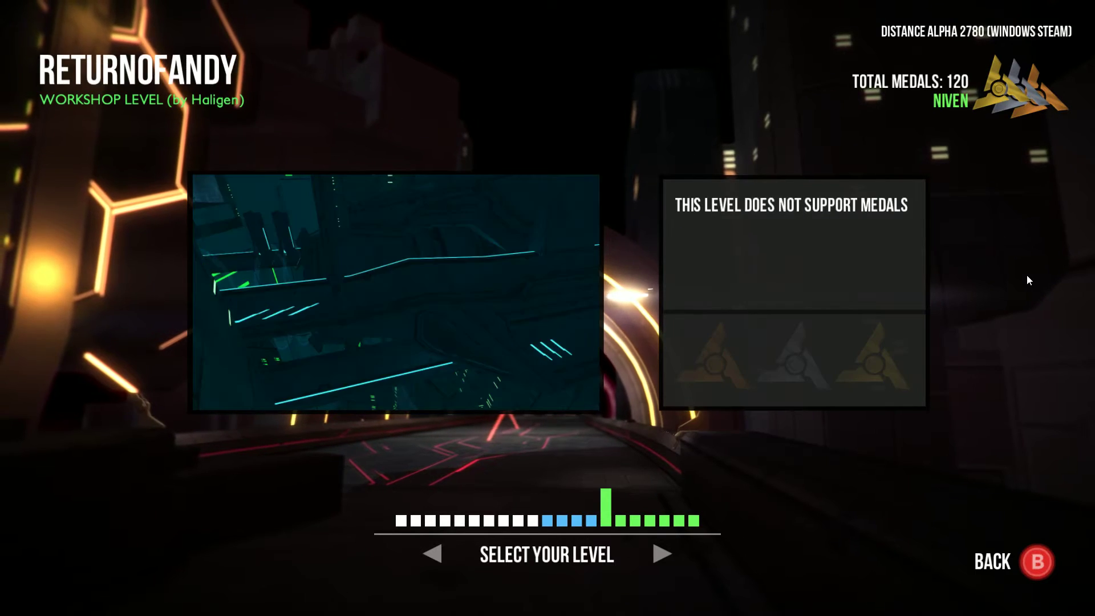